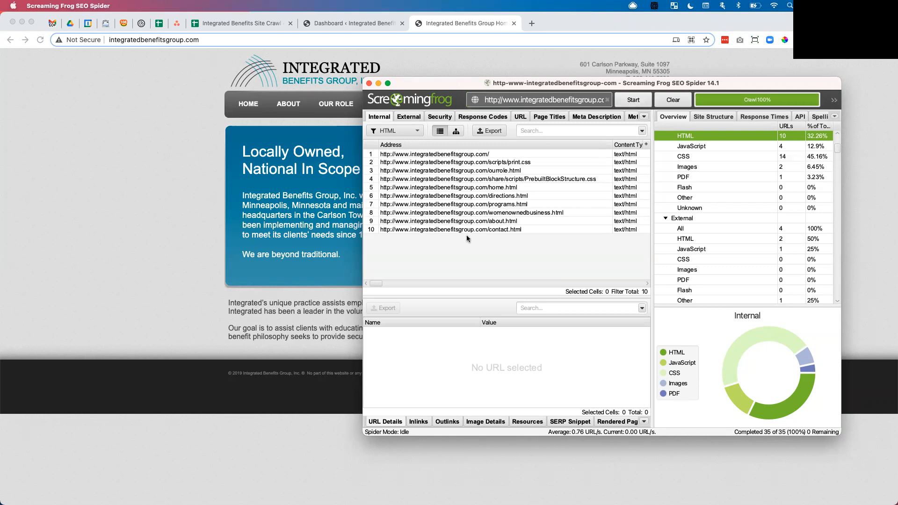
Step: Close the Screaming Frog window and return to the client's Drive folder, dismissing the CSV preview
{"action": "left_click", "coordinate": [377, 83]}
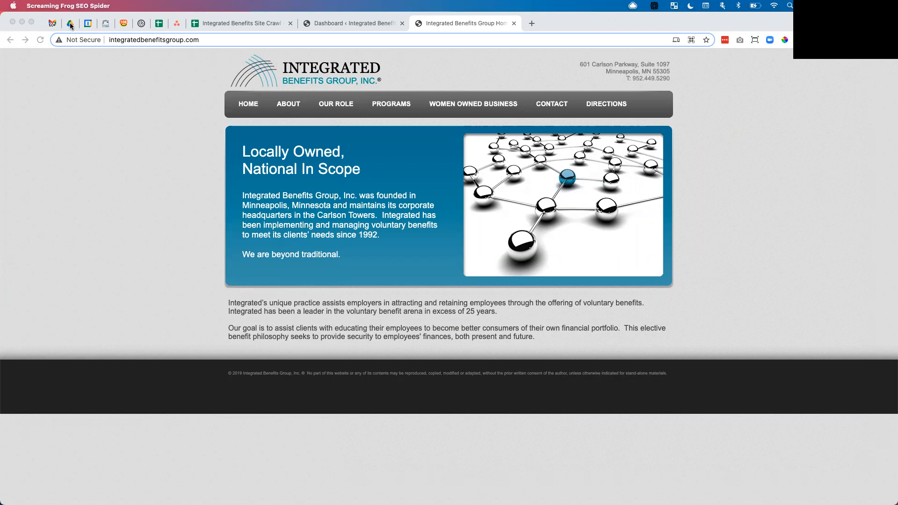
{"action": "left_click", "coordinate": [70, 24]}
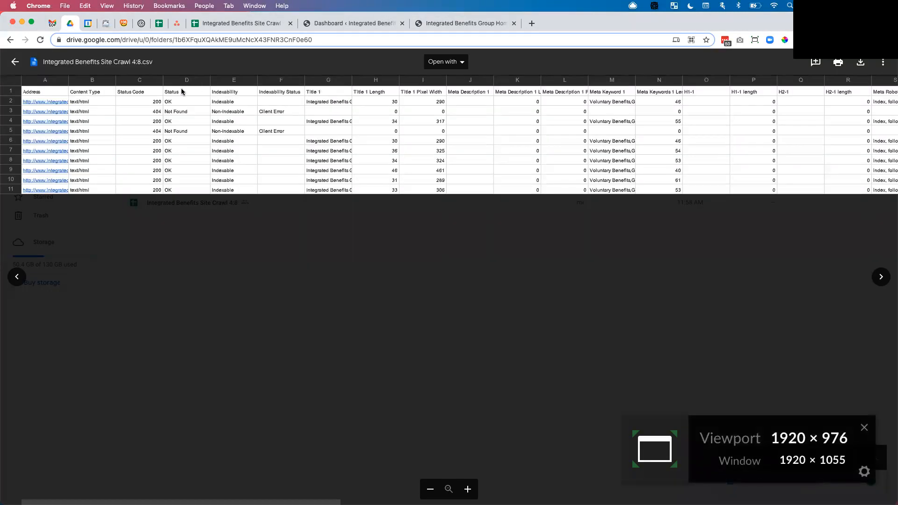
{"action": "left_click", "coordinate": [312, 198]}
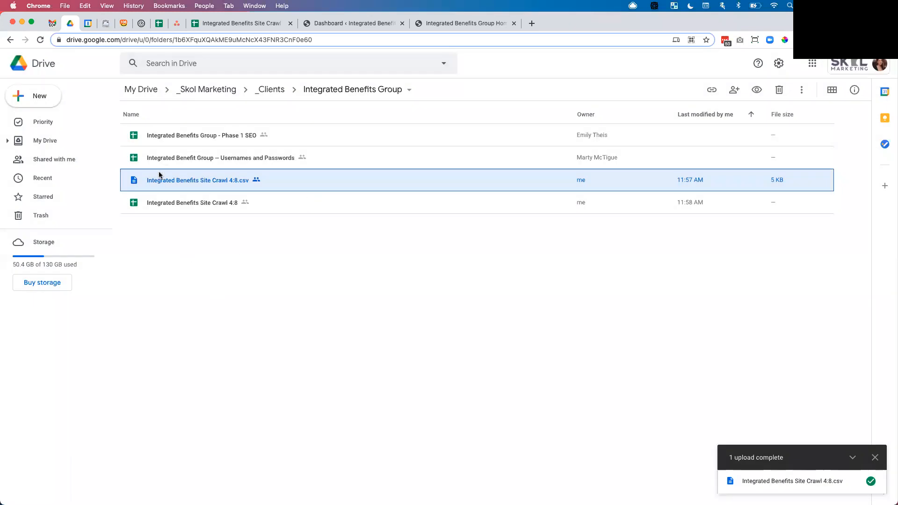
Step: Remove the uploaded Integrated Benefits Site Crawl 4:8.csv file from the Drive folder
{"action": "right_click", "coordinate": [154, 187]}
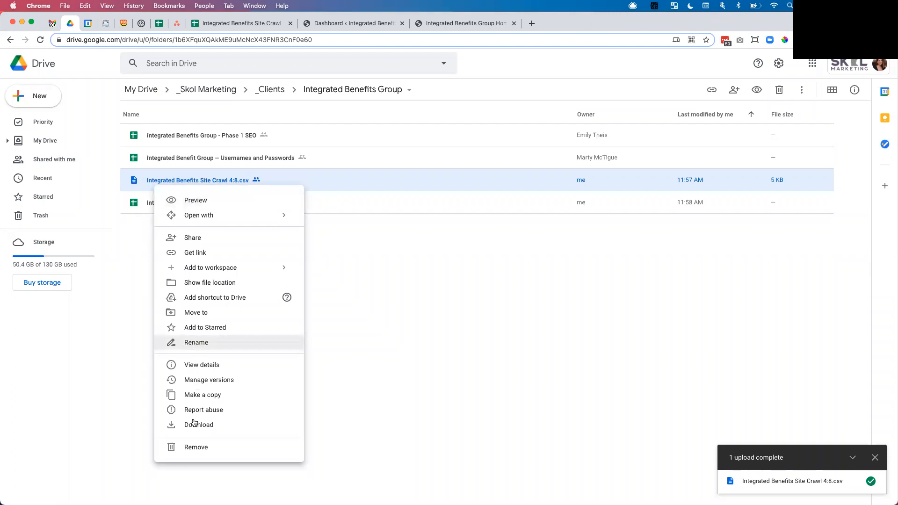
{"action": "left_click", "coordinate": [191, 449]}
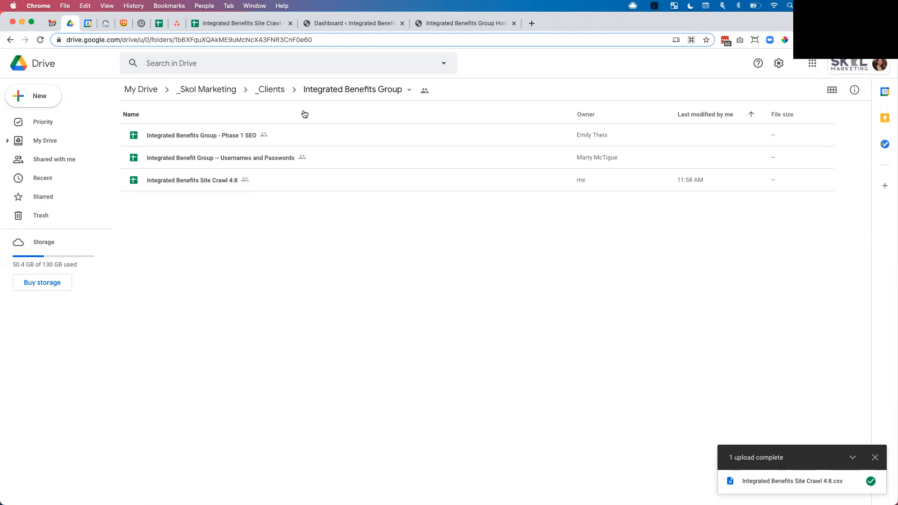
Step: Copy the Address column from the Integrated Benefits Site Crawl 4:8 spreadsheet into a new blank sheet
{"action": "left_click", "coordinate": [215, 25]}
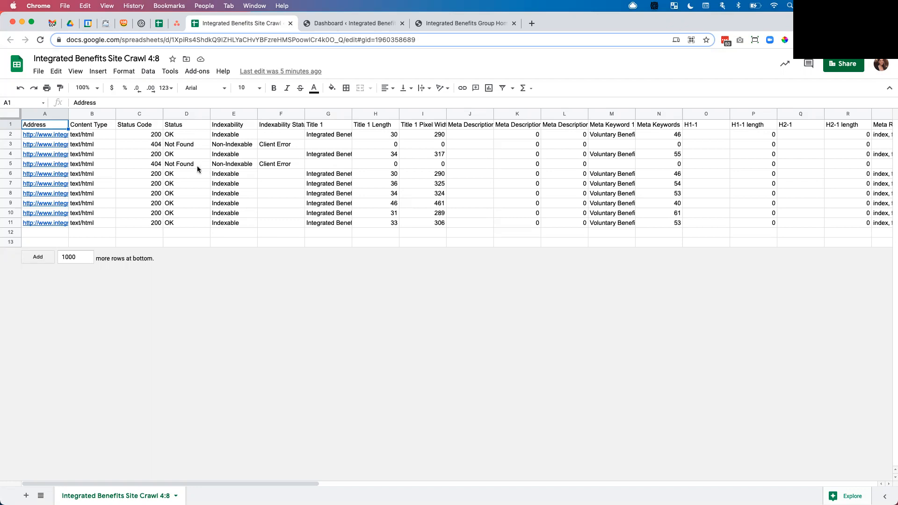
{"action": "left_click", "coordinate": [336, 135]}
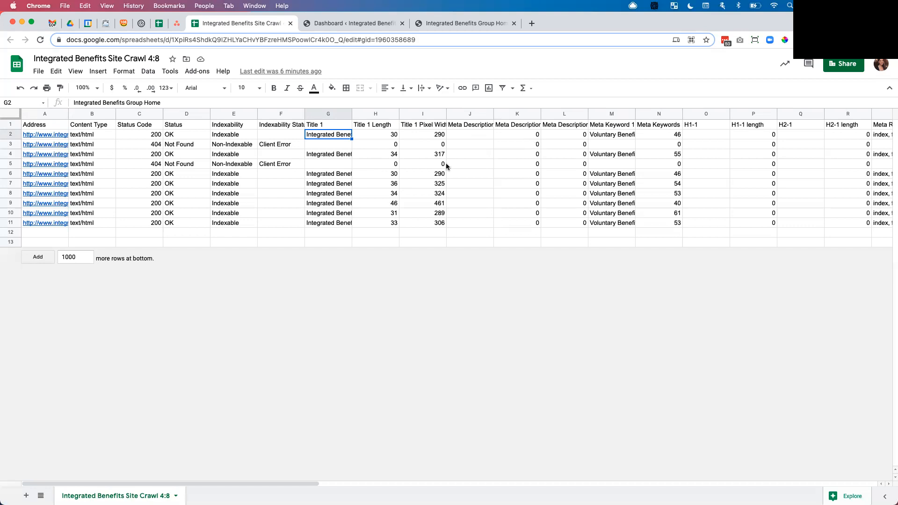
{"action": "left_click", "coordinate": [28, 112]}
{"action": "key", "text": "super+c"}
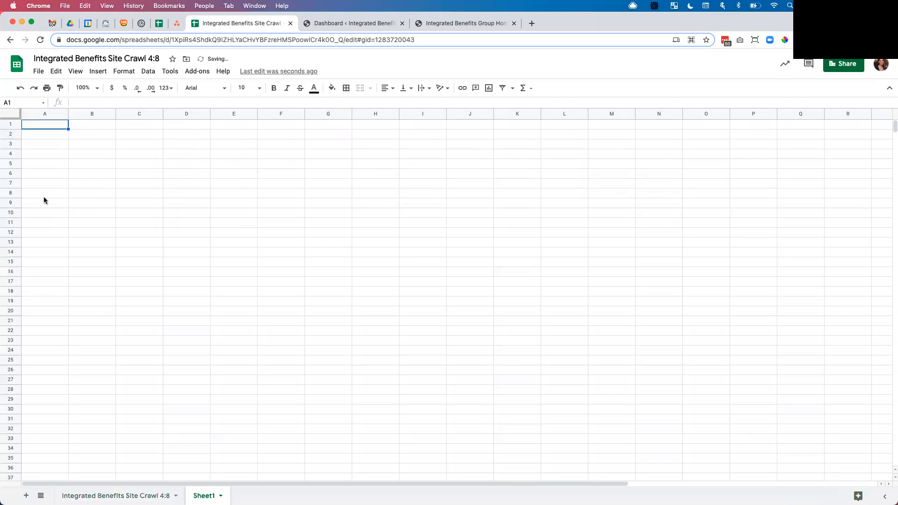
{"action": "key", "text": "super+v"}
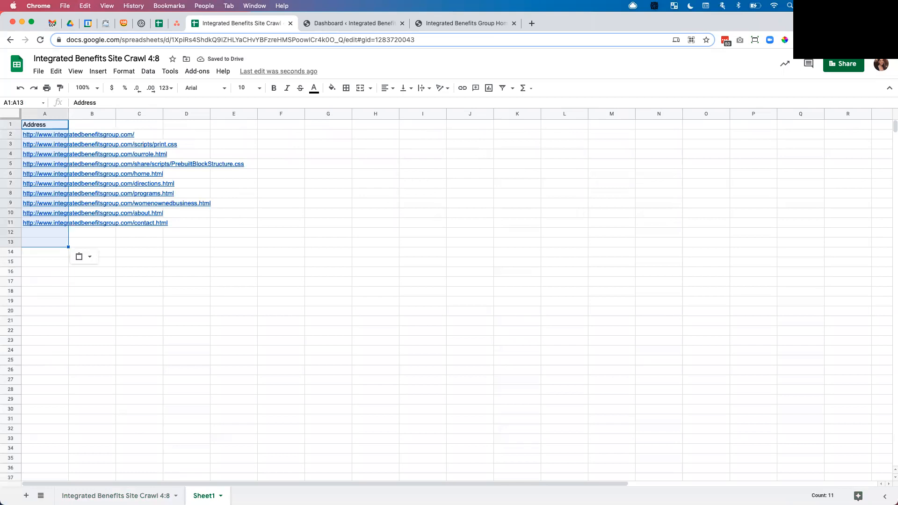
Step: Rename the new sheet to 301 Redirects
{"action": "double_click", "coordinate": [204, 496]}
{"action": "type", "text": "301 R"}
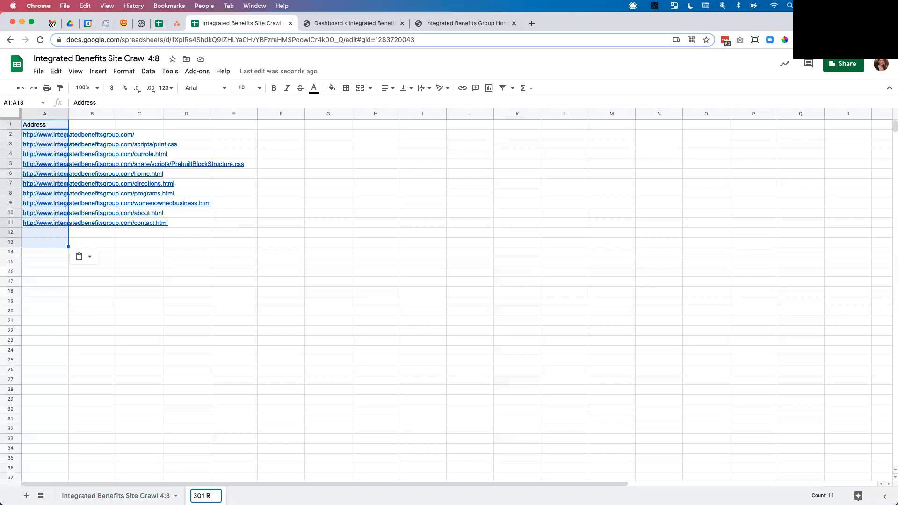
{"action": "type", "text": "edirects"}
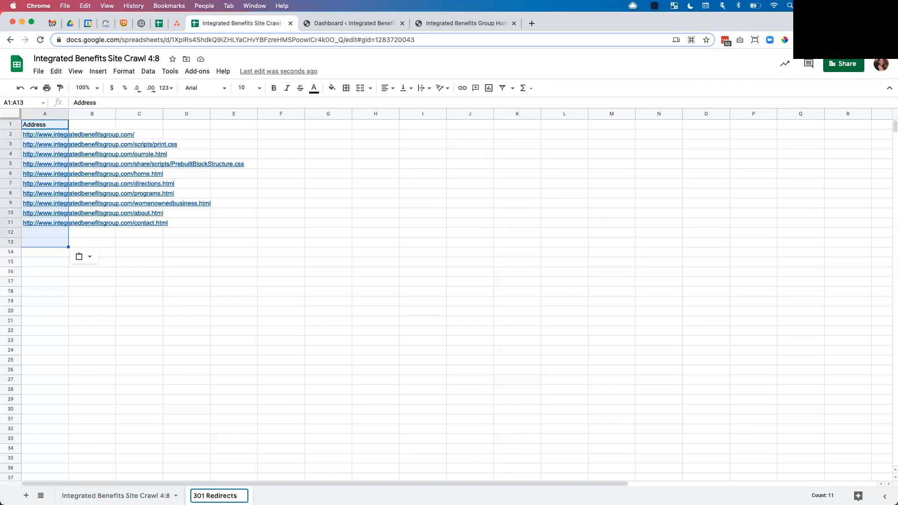
Step: Widen columns A and B of the 301 Redirects sheet so the addresses fit
{"action": "left_click", "coordinate": [223, 396]}
{"action": "left_click", "coordinate": [114, 303]}
{"action": "left_click_drag", "start_coordinate": [68, 114], "coordinate": [284, 124]}
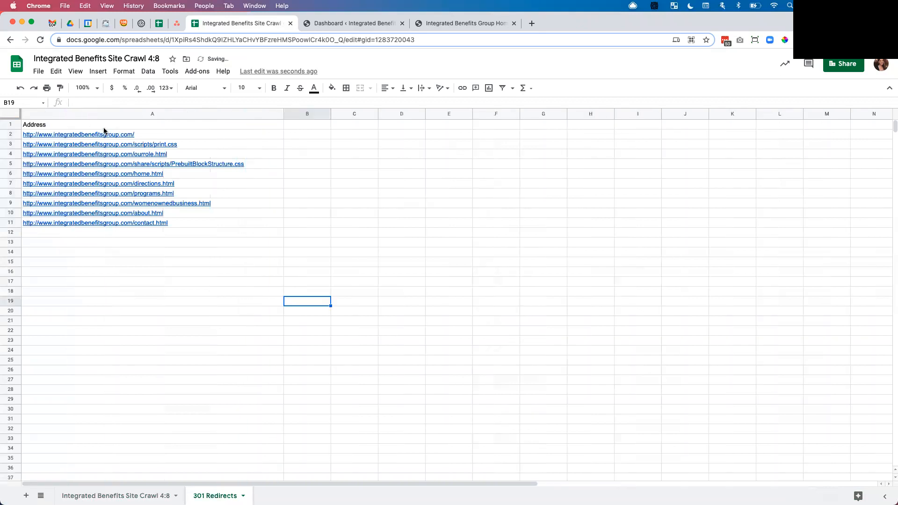
{"action": "mouse_move", "coordinate": [115, 140]}
{"action": "mouse_move", "coordinate": [255, 160]}
{"action": "mouse_move", "coordinate": [173, 145]}
{"action": "mouse_move", "coordinate": [229, 193]}
{"action": "left_click", "coordinate": [220, 219]}
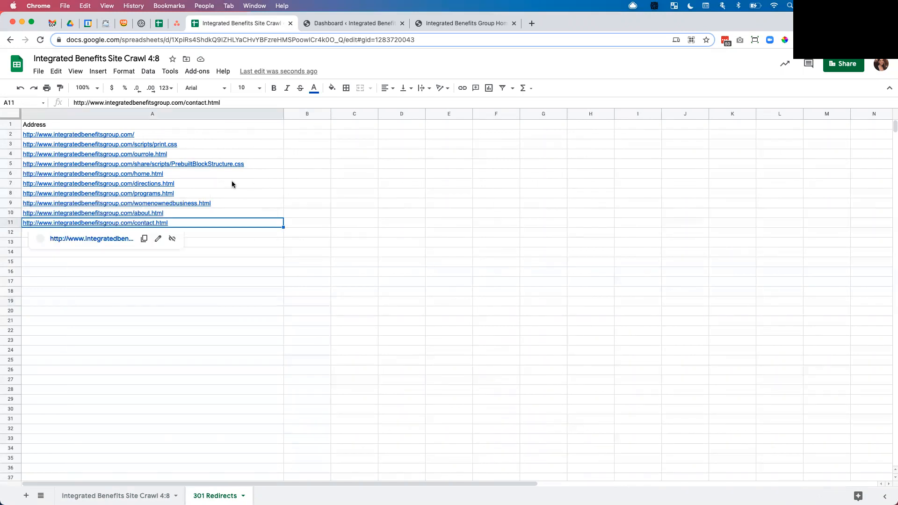
{"action": "left_click_drag", "start_coordinate": [326, 108], "coordinate": [452, 115]}
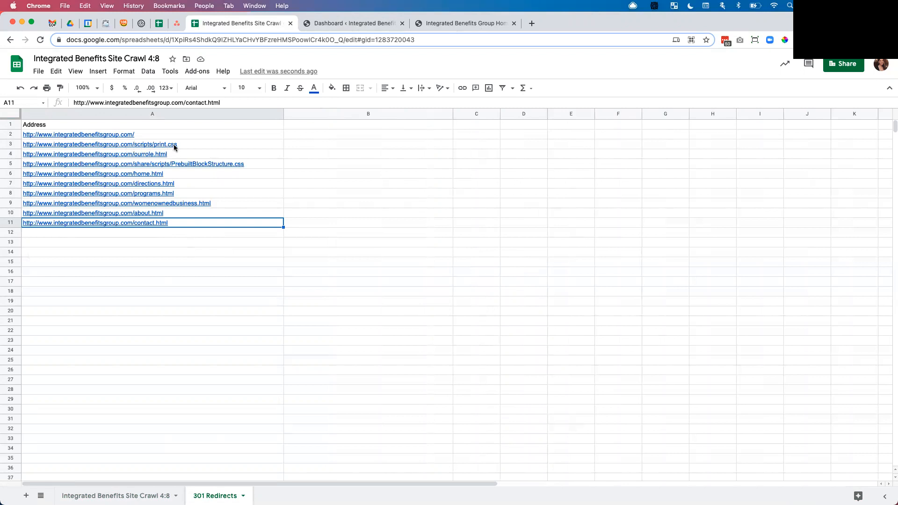
{"action": "left_click", "coordinate": [214, 136]}
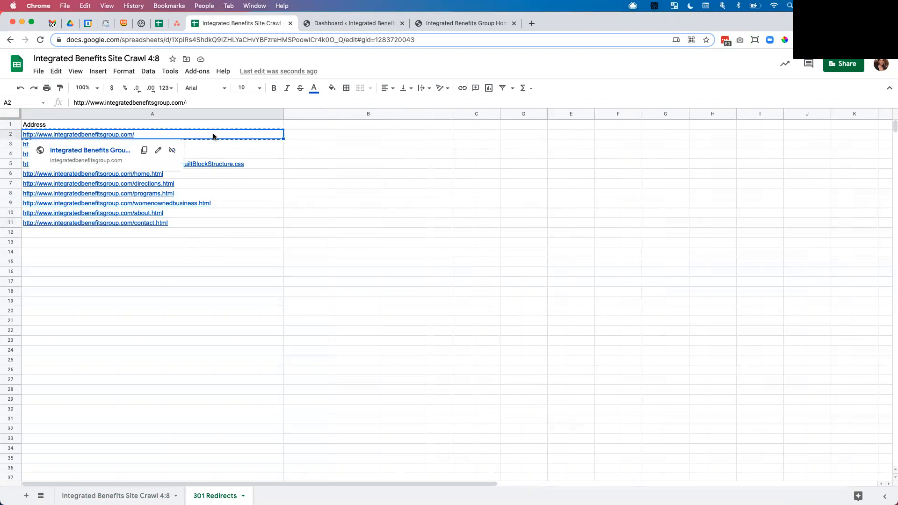
{"action": "key", "text": "super+f"}
{"action": "key", "text": "super+v"}
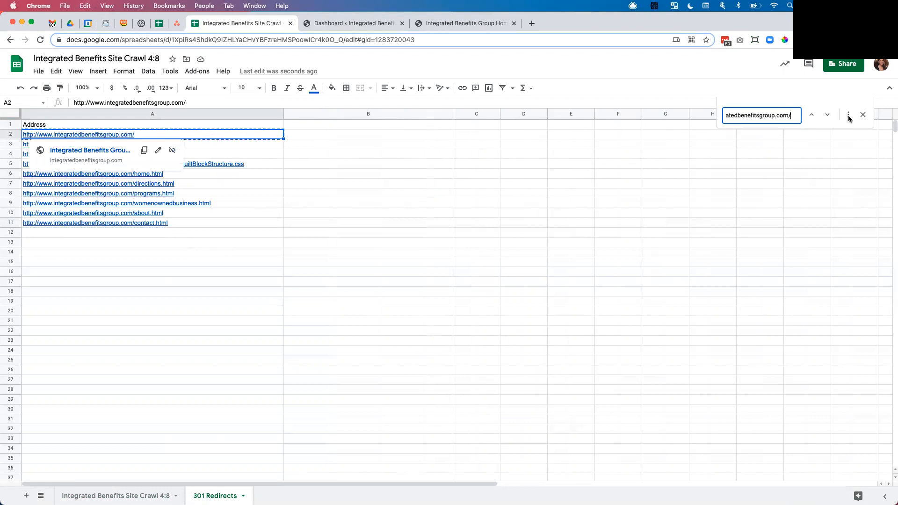
{"action": "left_click", "coordinate": [848, 116]}
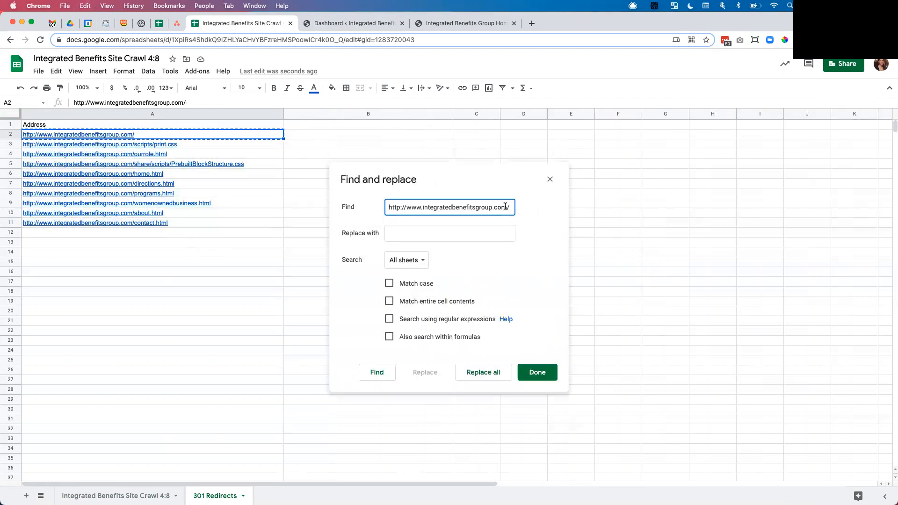
{"action": "key", "text": "BackSpace"}
{"action": "left_click", "coordinate": [406, 260]}
{"action": "left_click", "coordinate": [406, 275]}
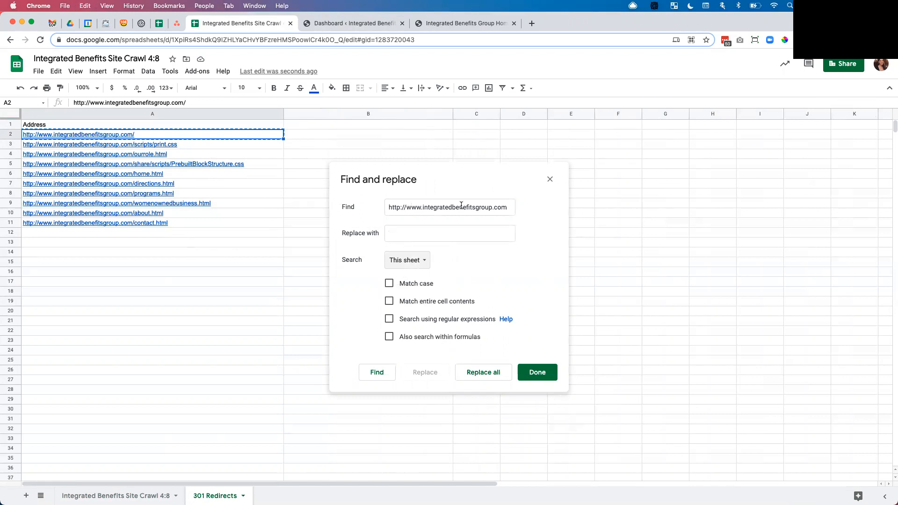
{"action": "left_click", "coordinate": [509, 209]}
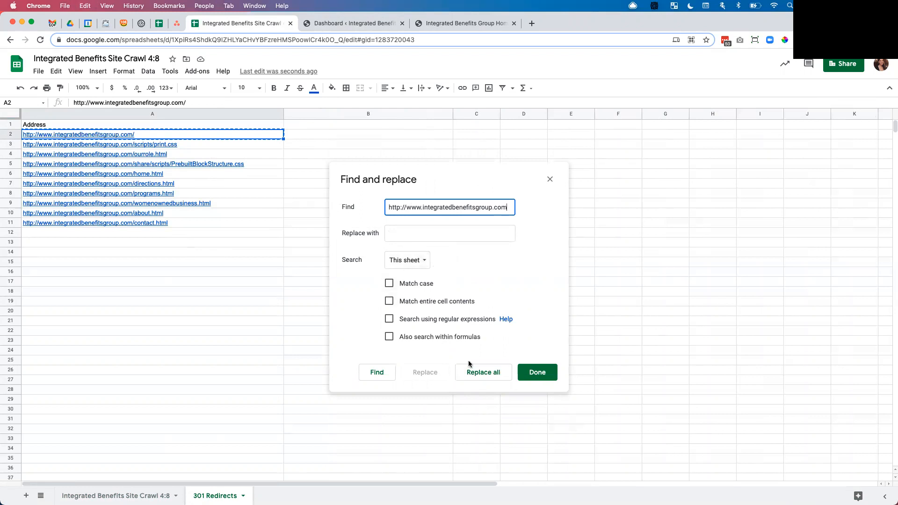
{"action": "left_click", "coordinate": [482, 372]}
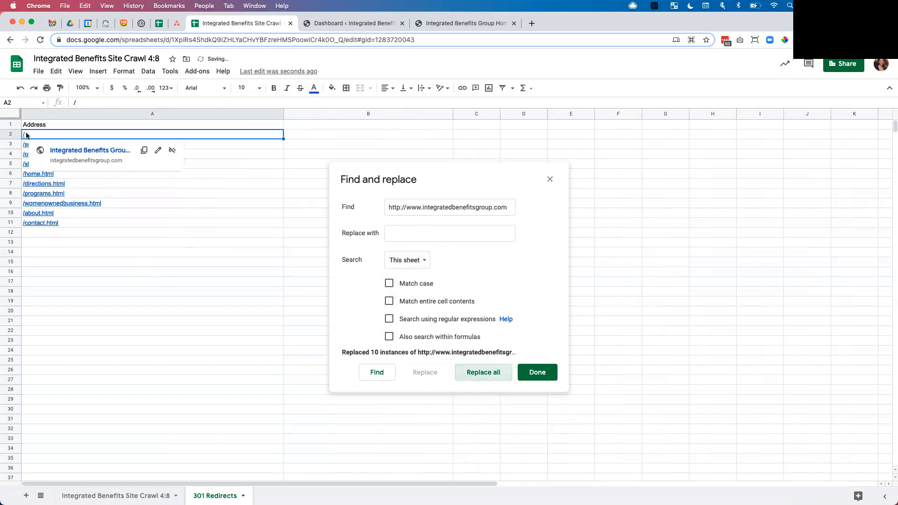
{"action": "mouse_move", "coordinate": [24, 226]}
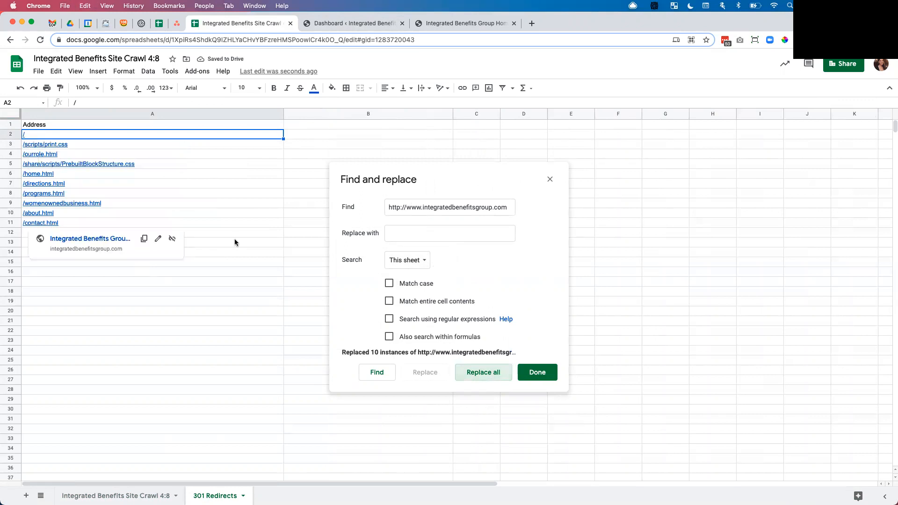
{"action": "left_click", "coordinate": [533, 374]}
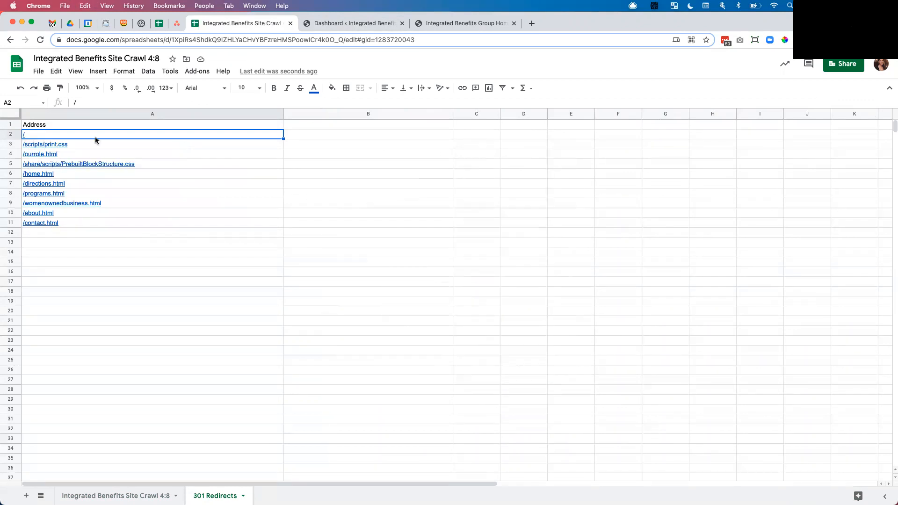
Step: Enter the column headers Source URL in A1 and Target URL in B1
{"action": "left_click", "coordinate": [75, 124]}
{"action": "type", "text": "sour"}
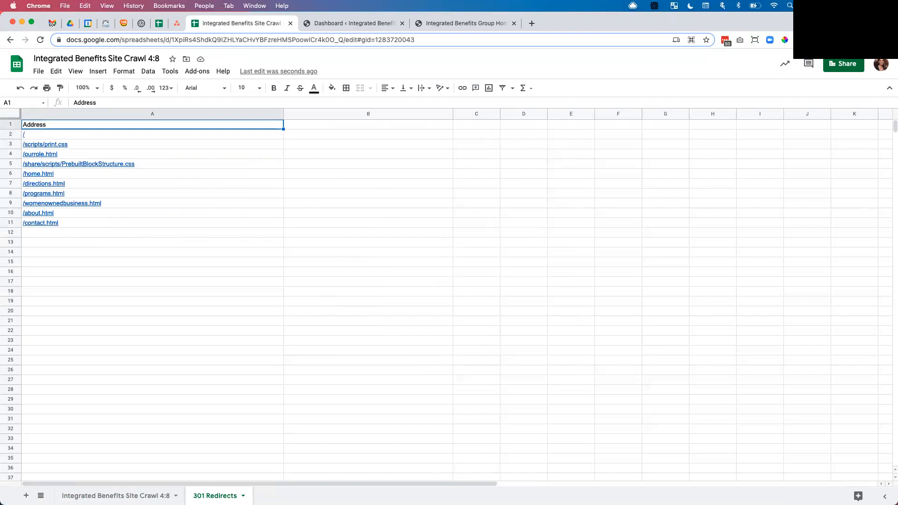
{"action": "key", "text": "BackSpace"}
{"action": "key", "text": "BackSpace"}
{"action": "key", "text": "BackSpace"}
{"action": "key", "text": "BackSpace"}
{"action": "type", "text": "So"}
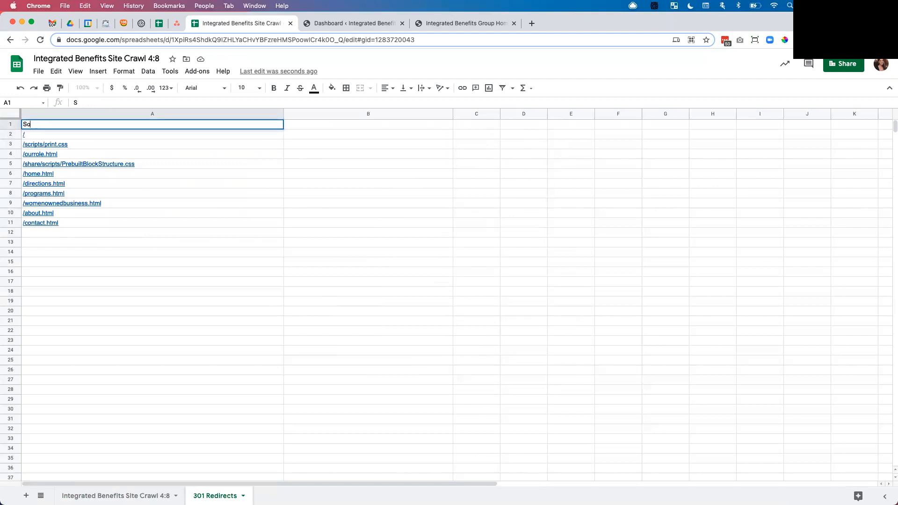
{"action": "type", "text": "urce URL"}
{"action": "key", "text": "Tab"}
{"action": "type", "text": "Target URL"}
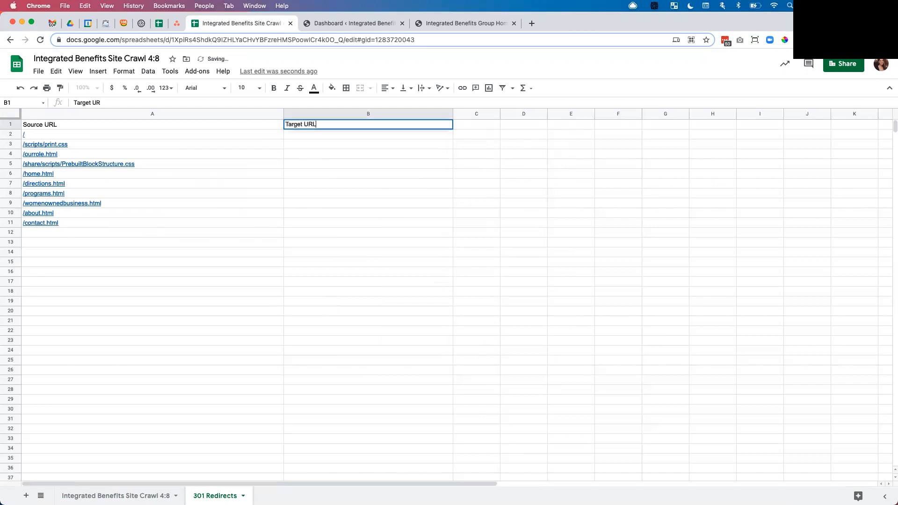
{"action": "left_click", "coordinate": [325, 174]}
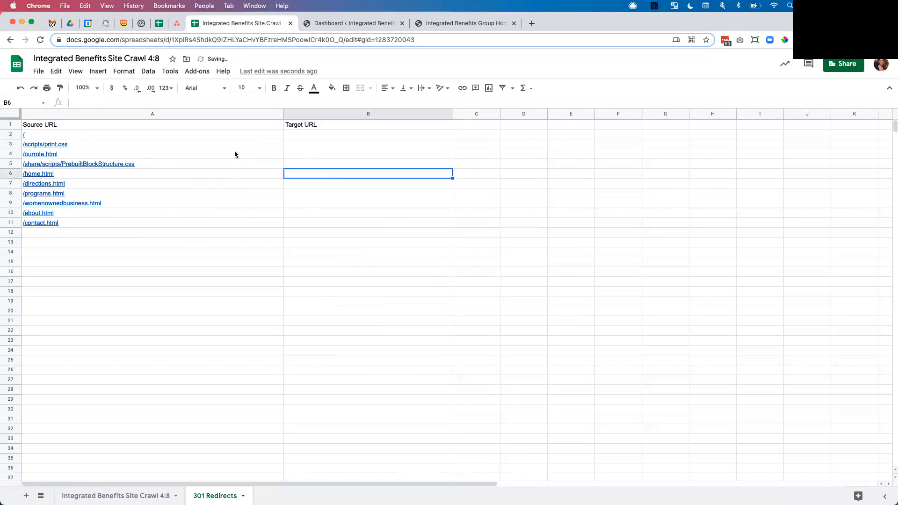
Step: Review the source paths and browse the new development site's Benefit Plans page to find matching target pages
{"action": "left_click", "coordinate": [103, 145]}
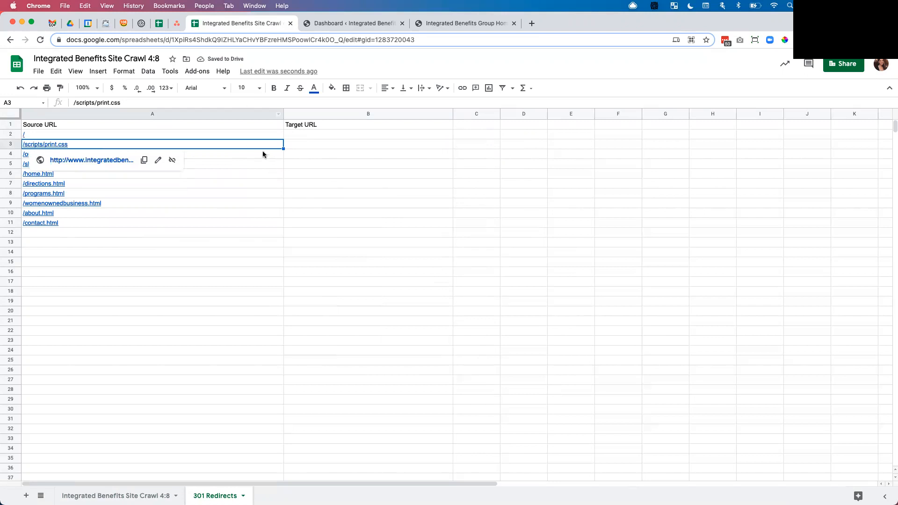
{"action": "left_click", "coordinate": [262, 153]}
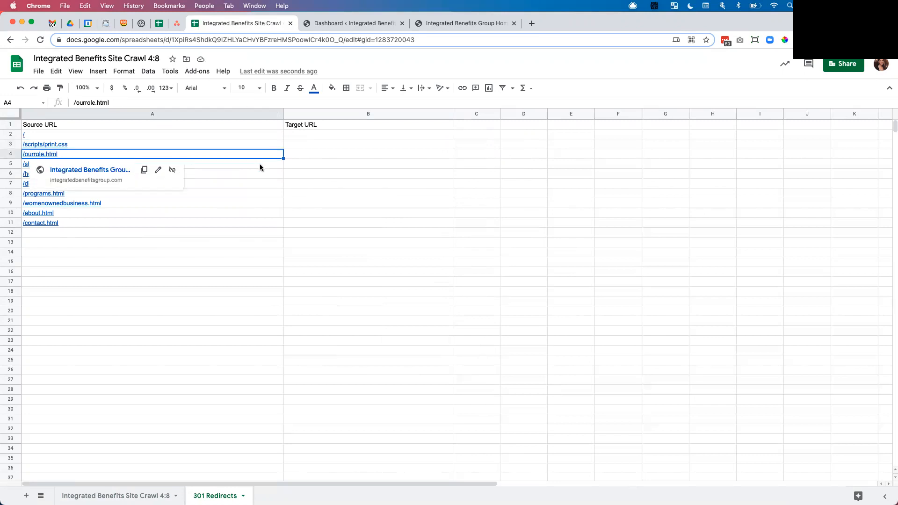
{"action": "mouse_move", "coordinate": [261, 165]}
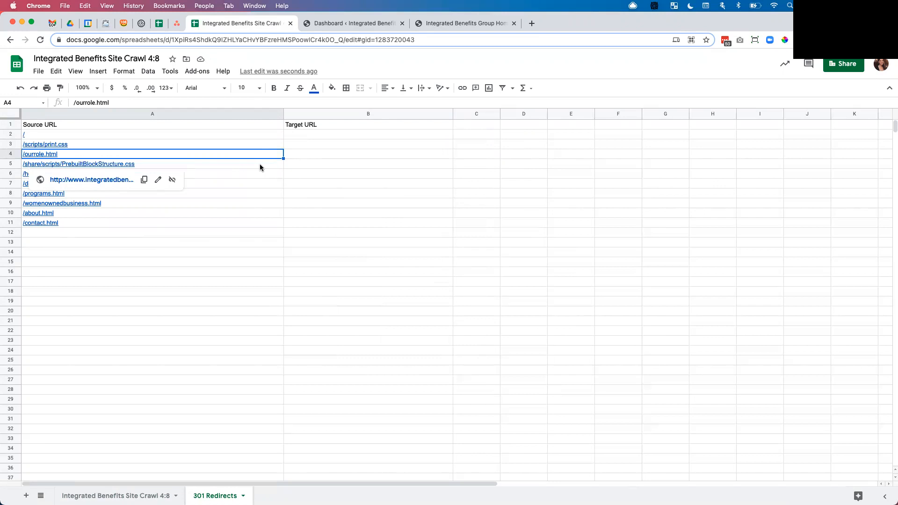
{"action": "left_click", "coordinate": [352, 23]}
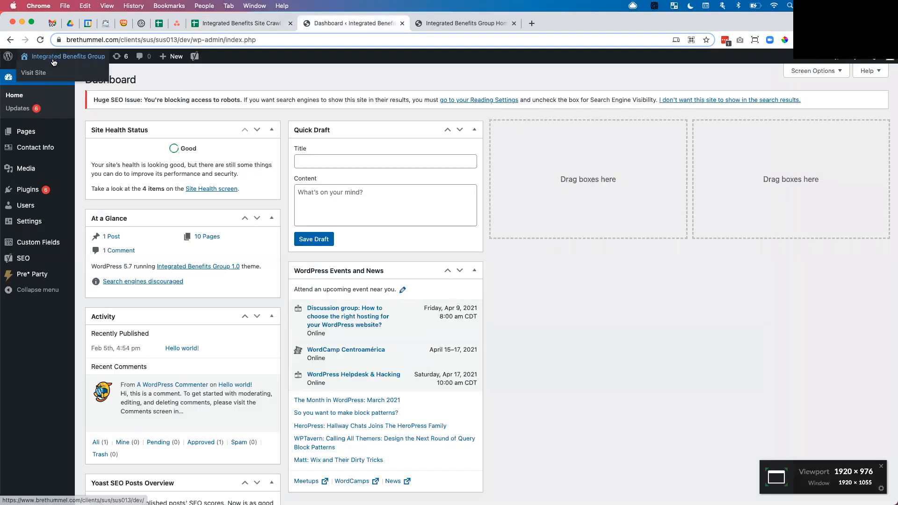
{"action": "left_click", "coordinate": [84, 58]}
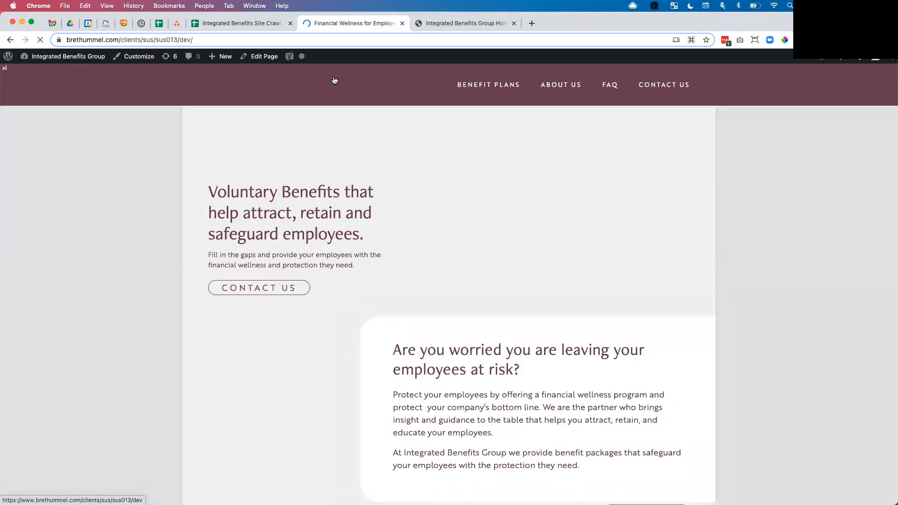
{"action": "left_click", "coordinate": [495, 86]}
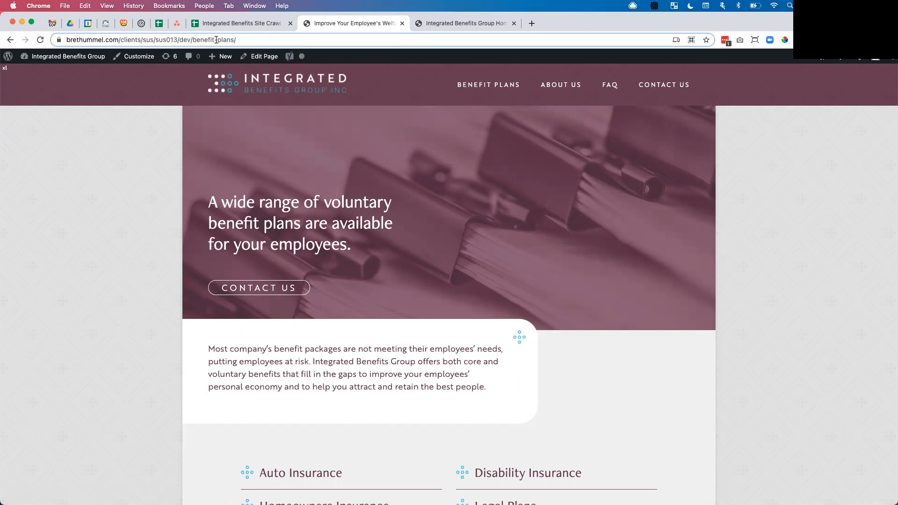
{"action": "left_click", "coordinate": [237, 23]}
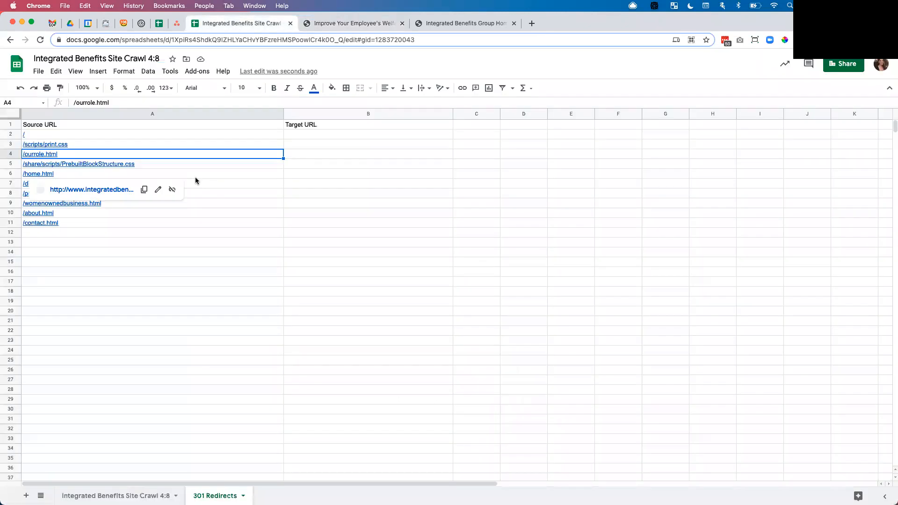
{"action": "left_click", "coordinate": [299, 159]}
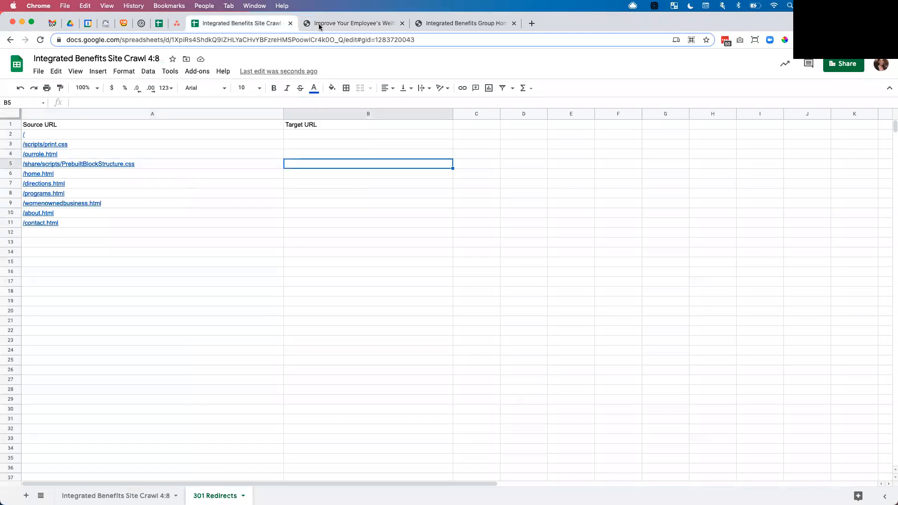
{"action": "left_click", "coordinate": [318, 24]}
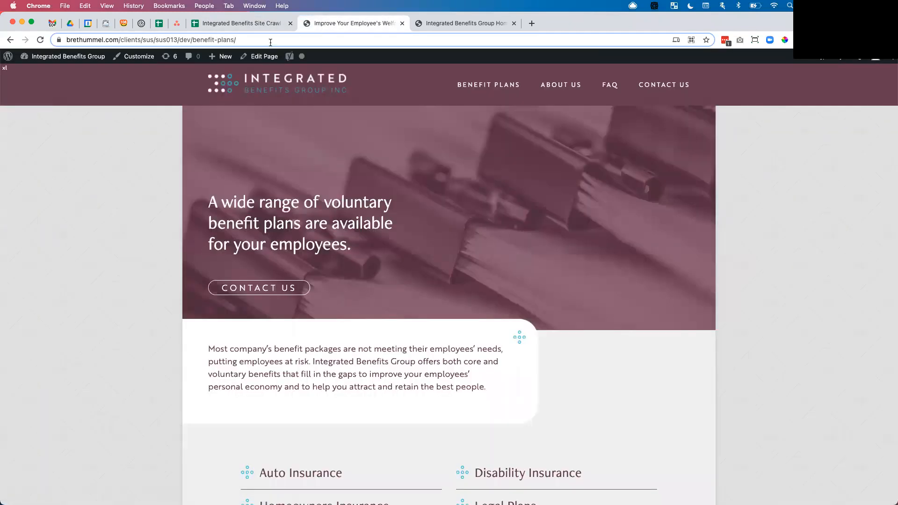
Step: Return to the redirects sheet and inspect the source URL cells and their links
{"action": "left_click", "coordinate": [251, 26]}
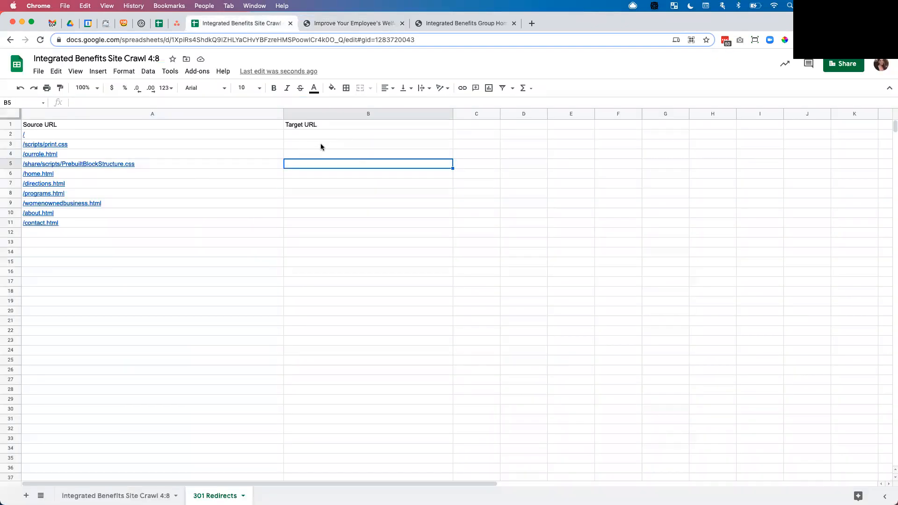
{"action": "left_click", "coordinate": [315, 143]}
{"action": "left_click", "coordinate": [315, 153]}
{"action": "left_click", "coordinate": [315, 164]}
{"action": "left_click", "coordinate": [149, 164]}
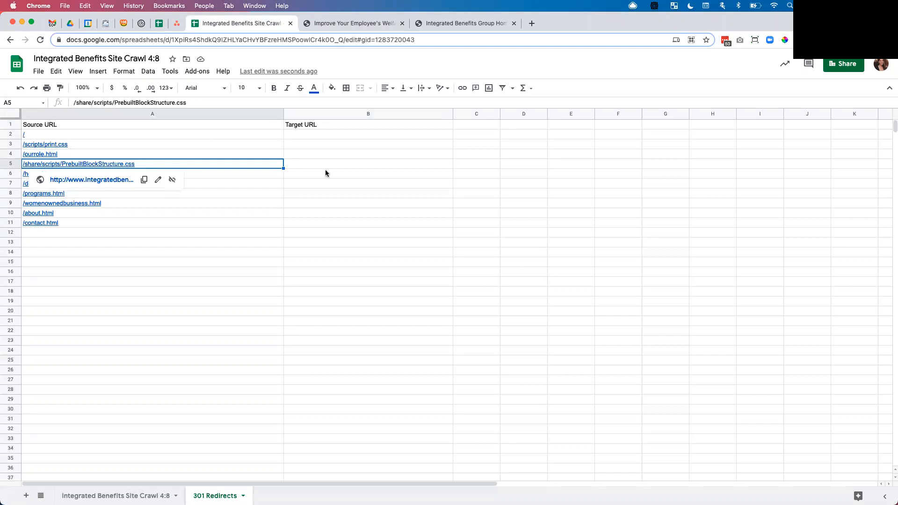
{"action": "left_click", "coordinate": [323, 164]}
{"action": "left_click", "coordinate": [181, 174]}
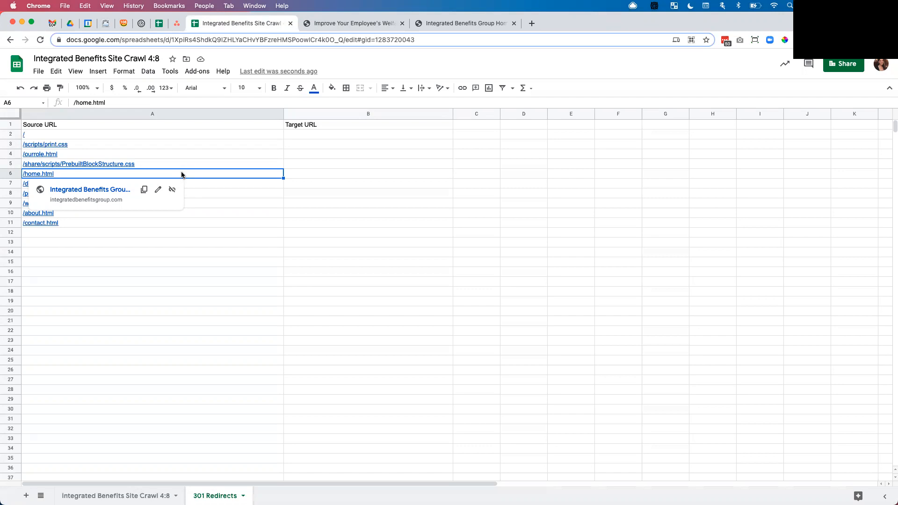
{"action": "left_click", "coordinate": [198, 241]}
Step: Clear the root path / from cell A2
{"action": "mouse_move", "coordinate": [80, 170]}
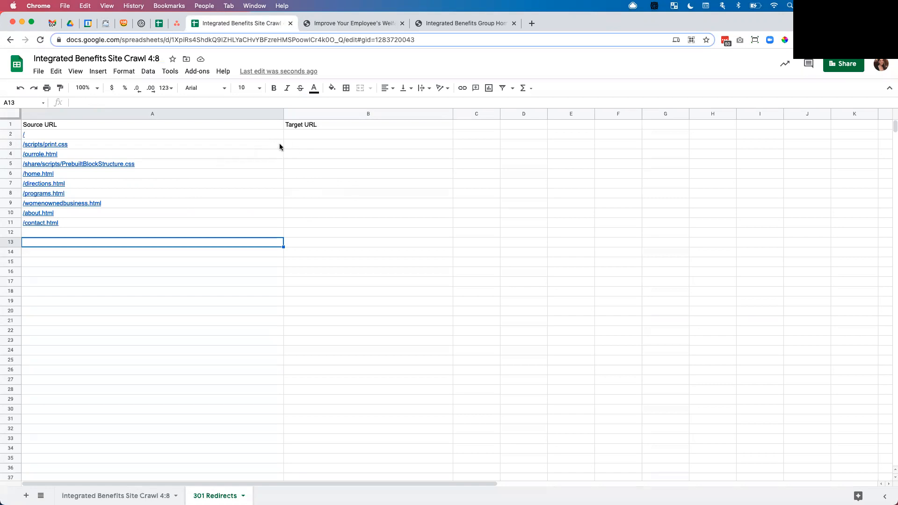
{"action": "mouse_move", "coordinate": [217, 131]}
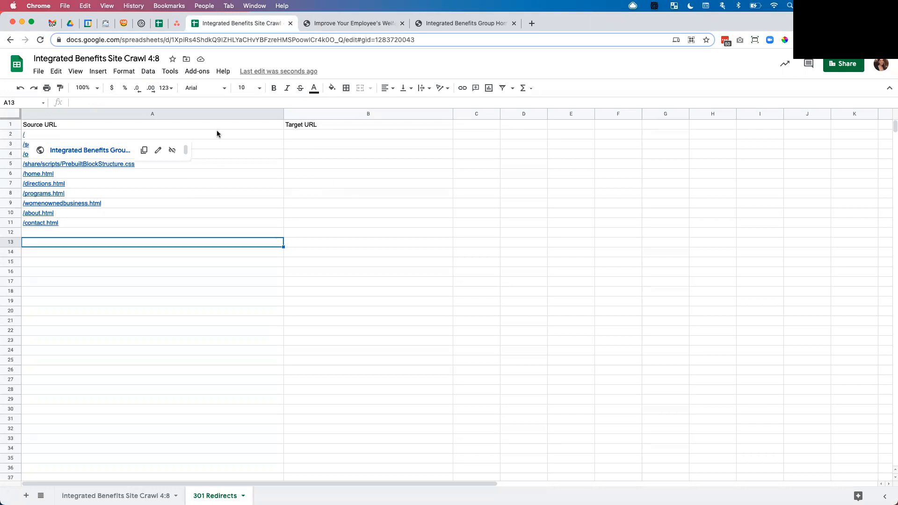
{"action": "left_click", "coordinate": [217, 134]}
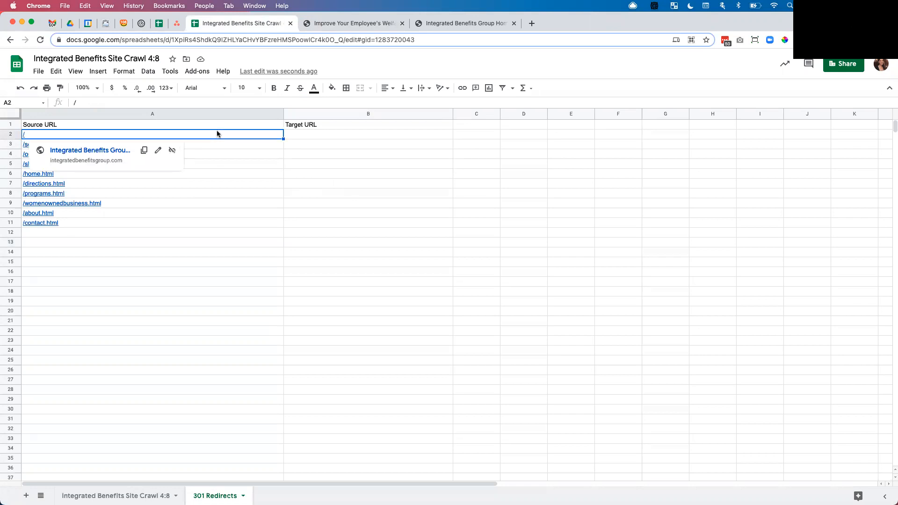
{"action": "key", "text": "BackSpace"}
{"action": "left_click", "coordinate": [335, 131]}
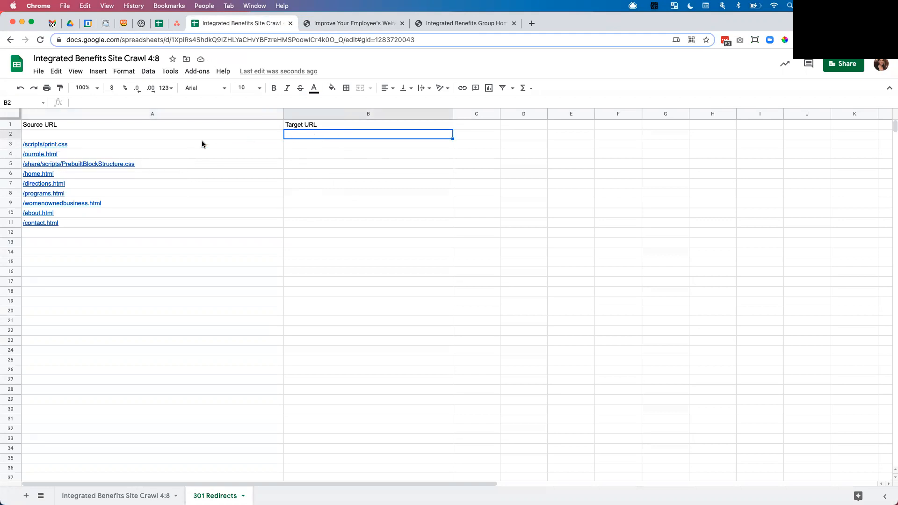
{"action": "left_click", "coordinate": [5, 144]}
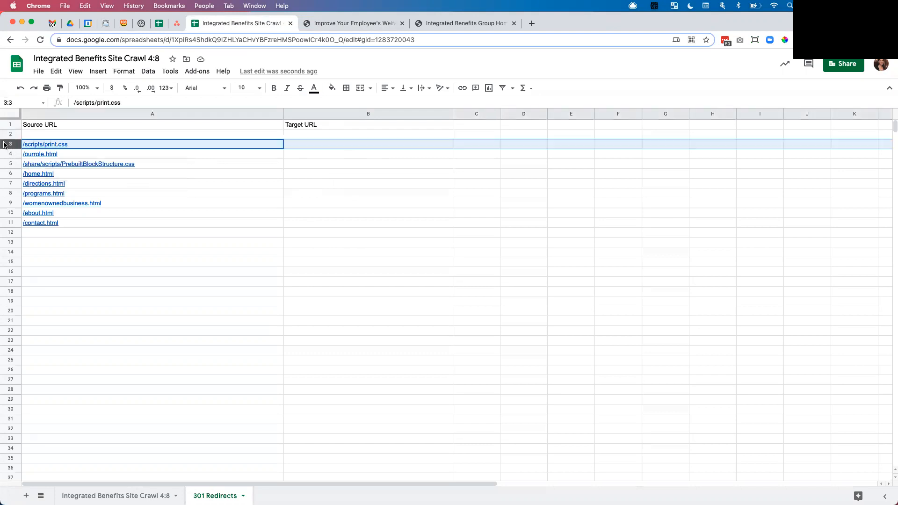
{"action": "right_click", "coordinate": [6, 144]}
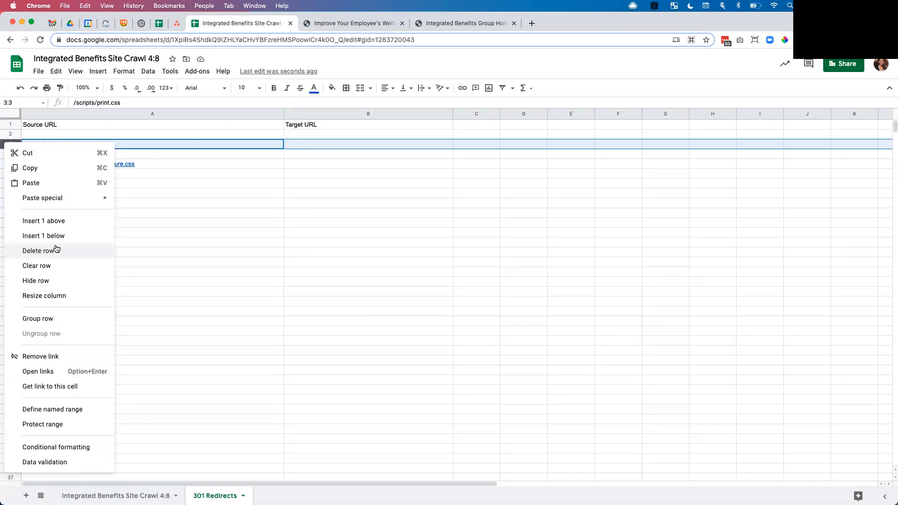
{"action": "left_click", "coordinate": [254, 152]}
Step: Delete the empty row 2 from the 301 Redirects sheet
{"action": "left_click", "coordinate": [232, 135]}
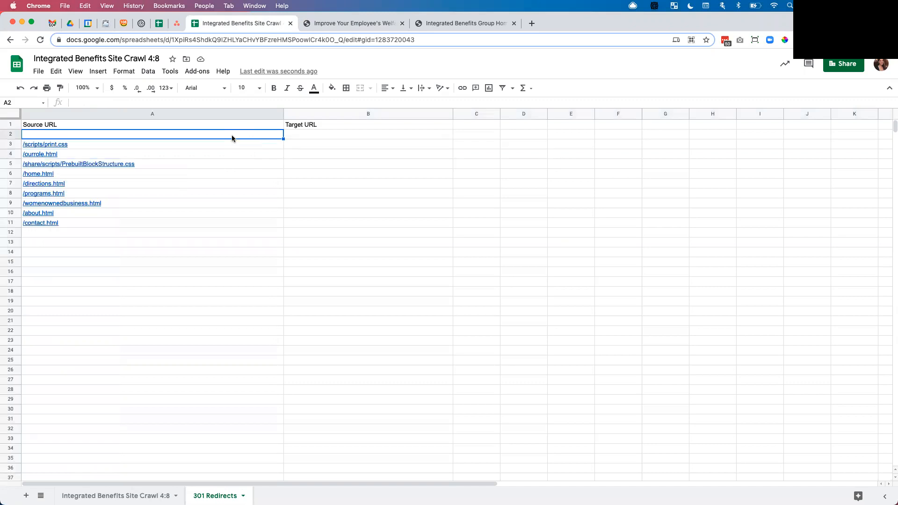
{"action": "mouse_move", "coordinate": [96, 184]}
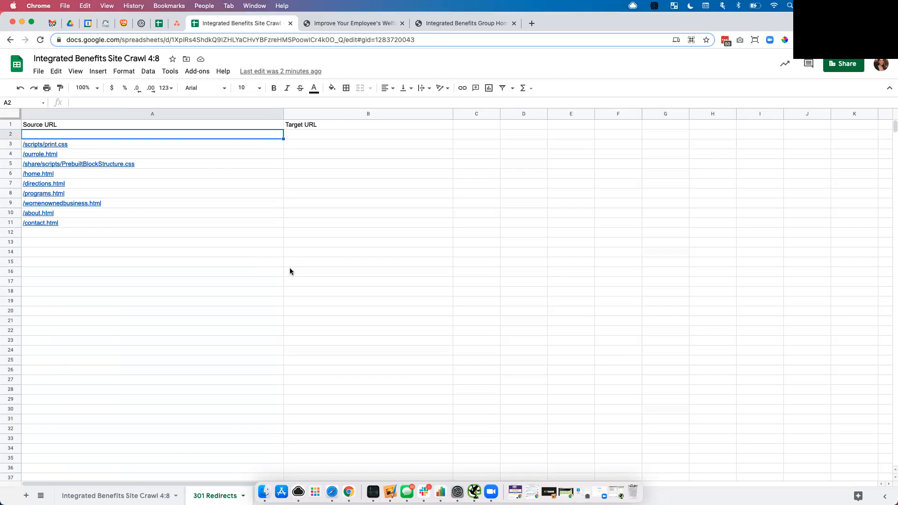
{"action": "left_click", "coordinate": [8, 135]}
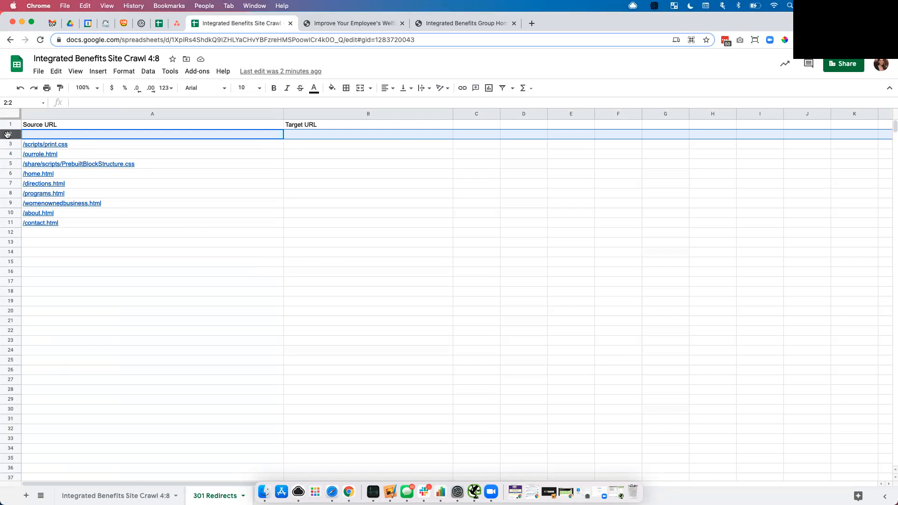
{"action": "key", "text": "super+alt+minus"}
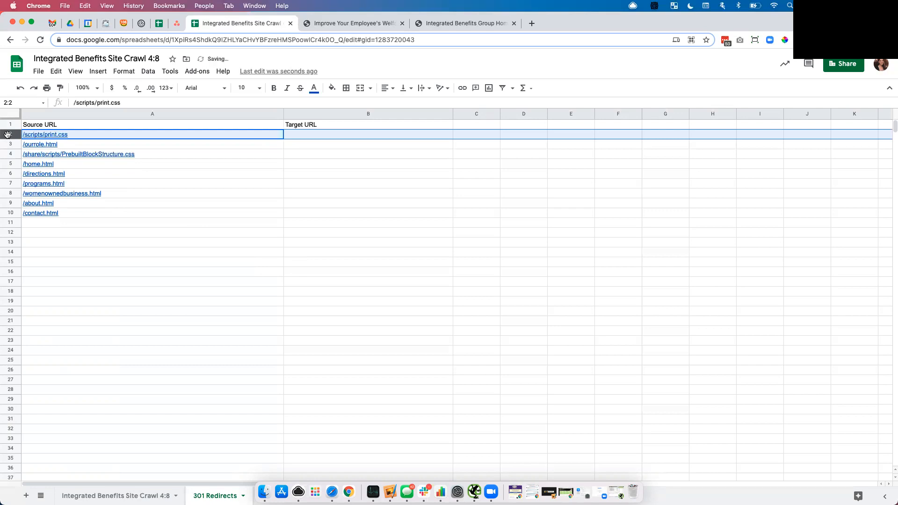
Step: Open the new site's Contact Us page and copy its path /contact-us/ from the address
{"action": "left_click", "coordinate": [223, 212]}
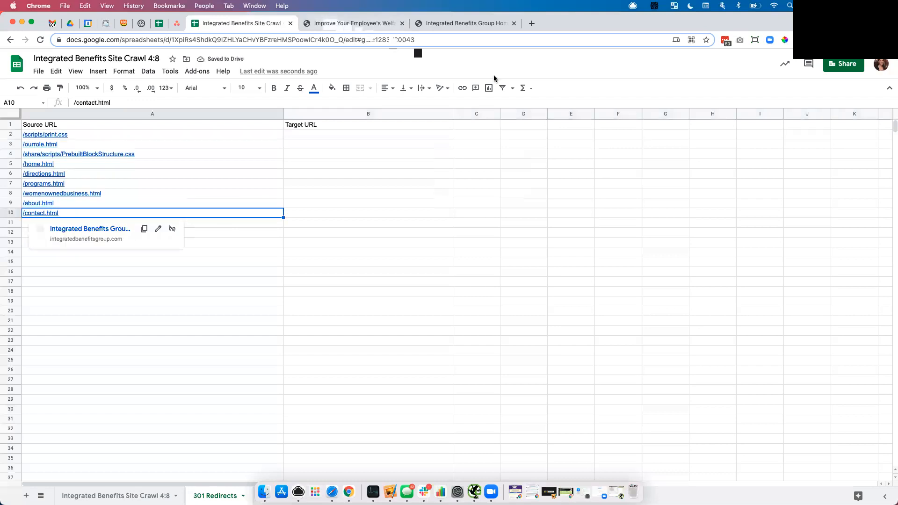
{"action": "key", "text": "ctrl+Tab"}
{"action": "left_click", "coordinate": [645, 84]}
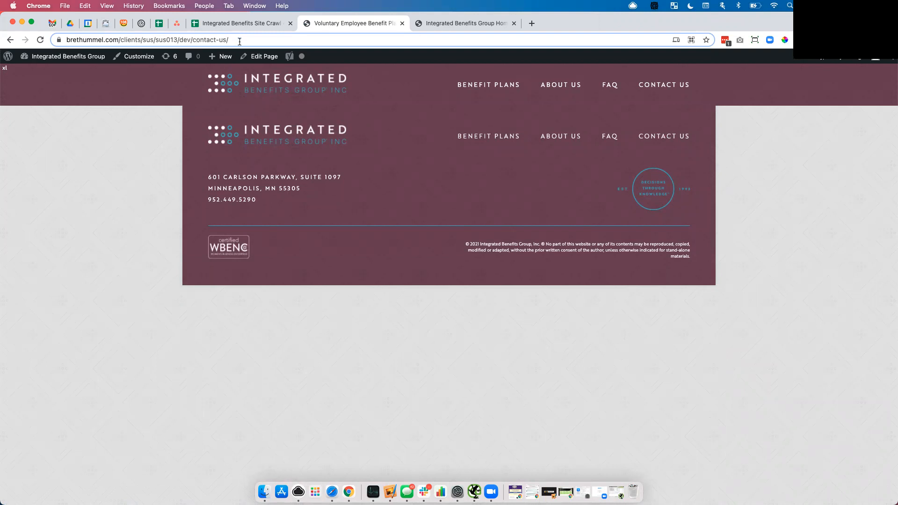
{"action": "left_click_drag", "start_coordinate": [238, 41], "coordinate": [188, 40]}
{"action": "key", "text": "super+c"}
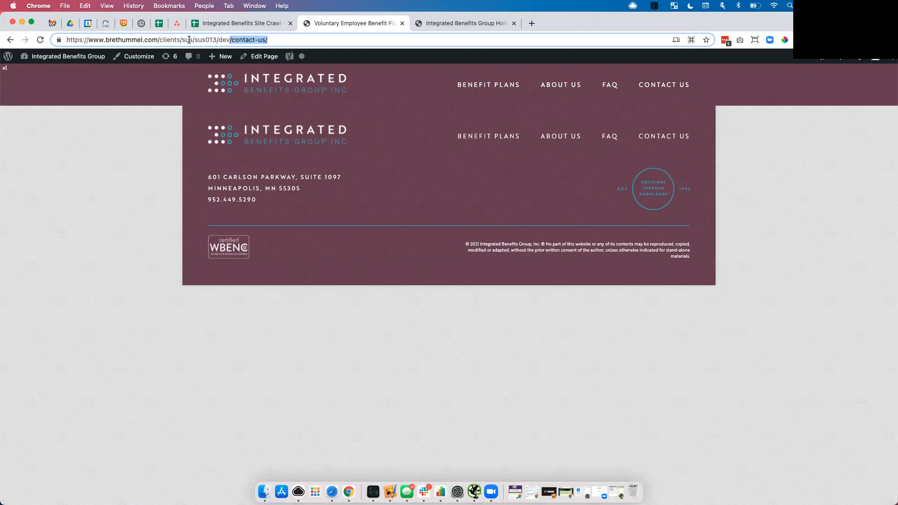
Step: Load /contact-us/ on the old integratedbenefitsgroup.com site to check whether that path exists
{"action": "left_click", "coordinate": [230, 23]}
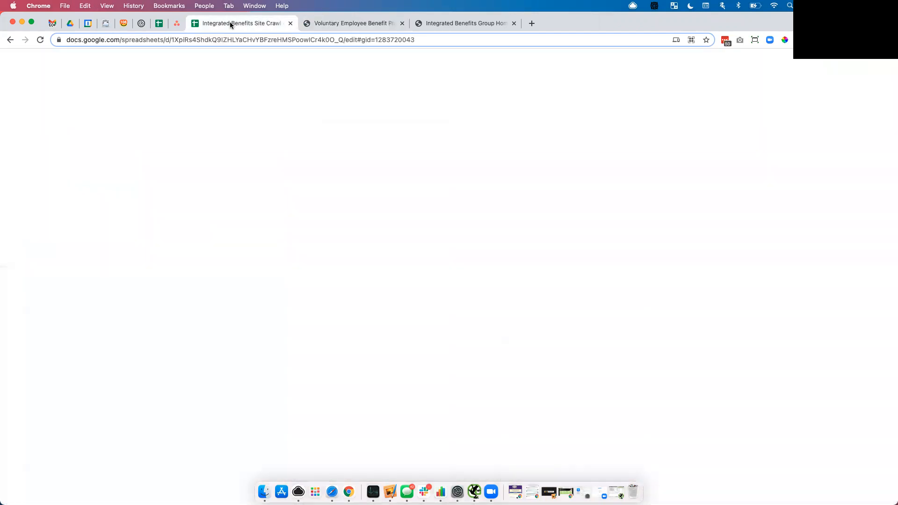
{"action": "left_click", "coordinate": [327, 23]}
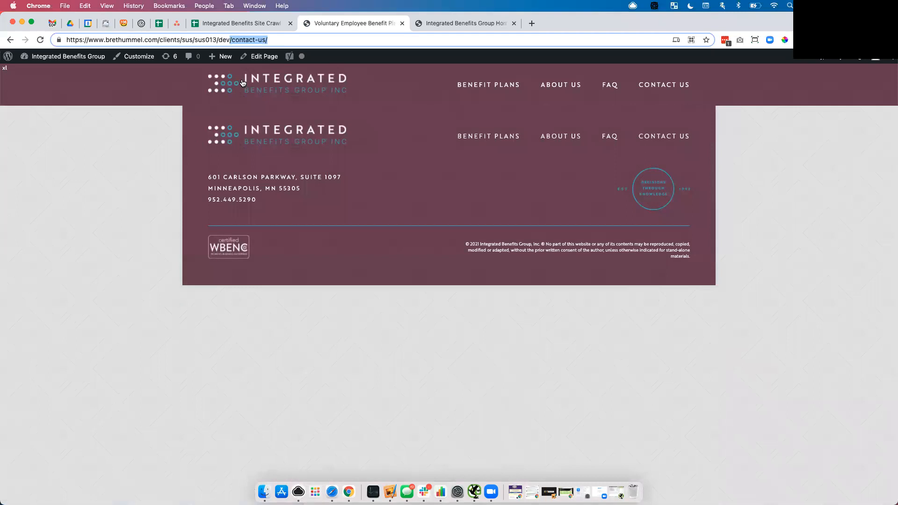
{"action": "left_click", "coordinate": [431, 25]}
{"action": "left_click", "coordinate": [211, 39]}
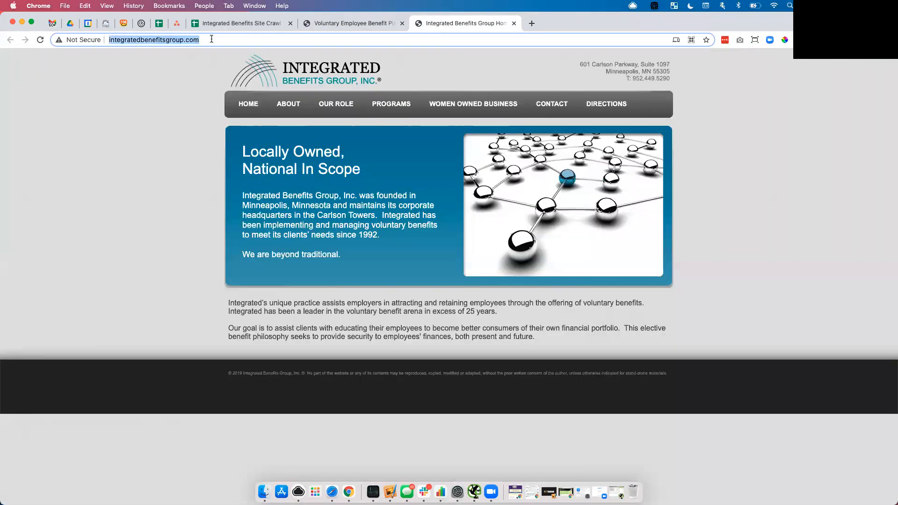
{"action": "left_click", "coordinate": [211, 39]}
{"action": "type", "text": "/"}
{"action": "key", "text": "super+v"}
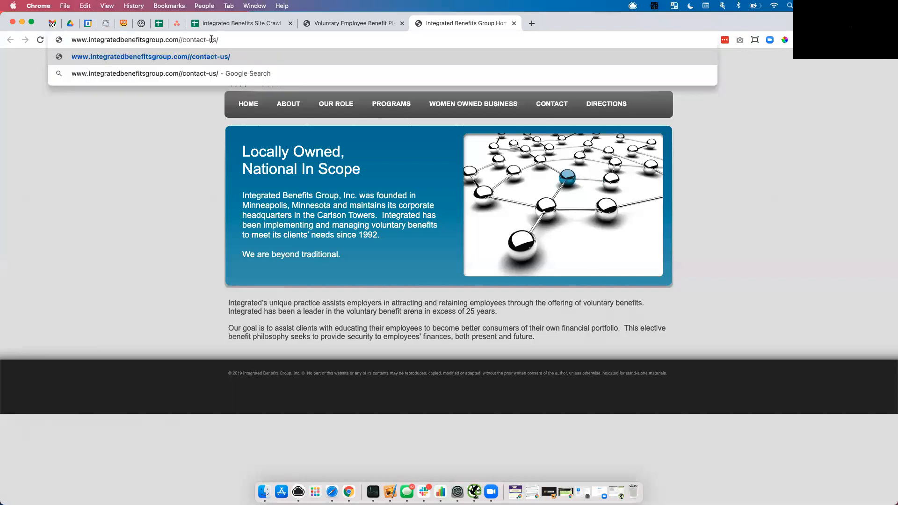
{"action": "key", "text": "BackSpace"}
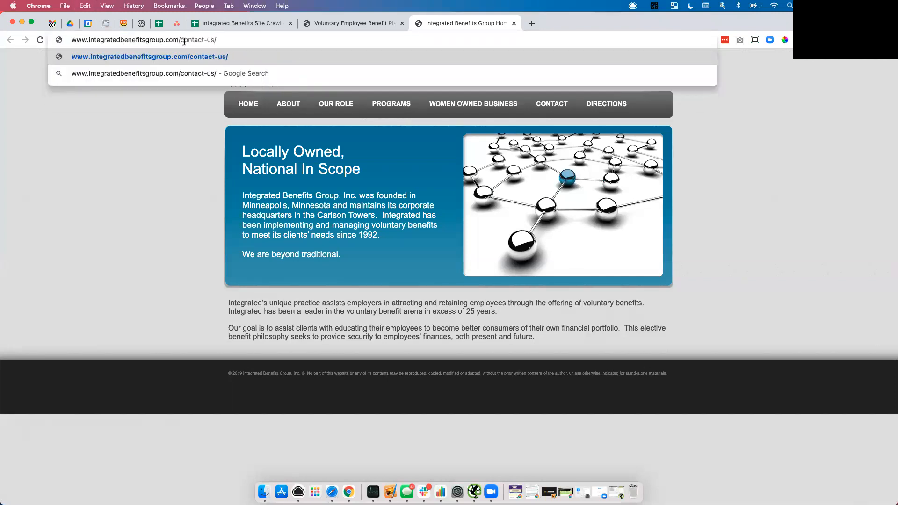
{"action": "key", "text": "Return"}
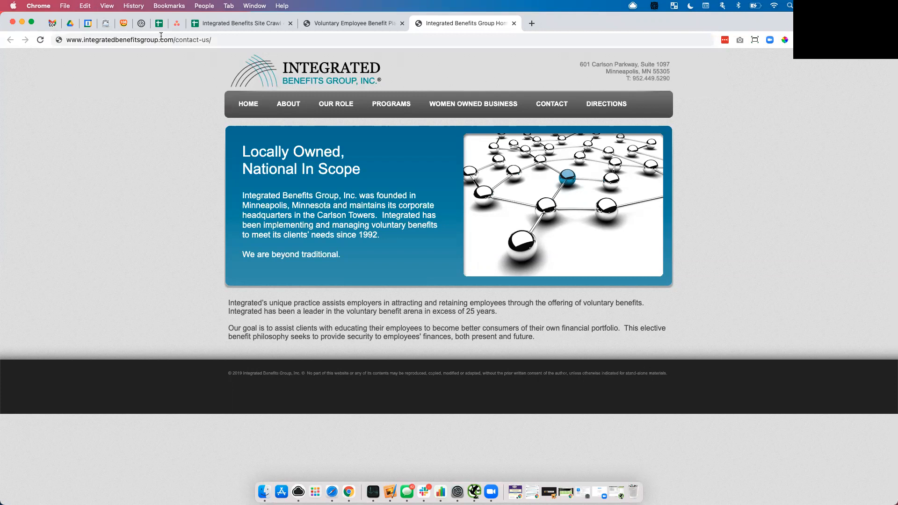
Step: Paste /contact-us/ as the target URL for /contact.html in cell B10
{"action": "left_click", "coordinate": [254, 25]}
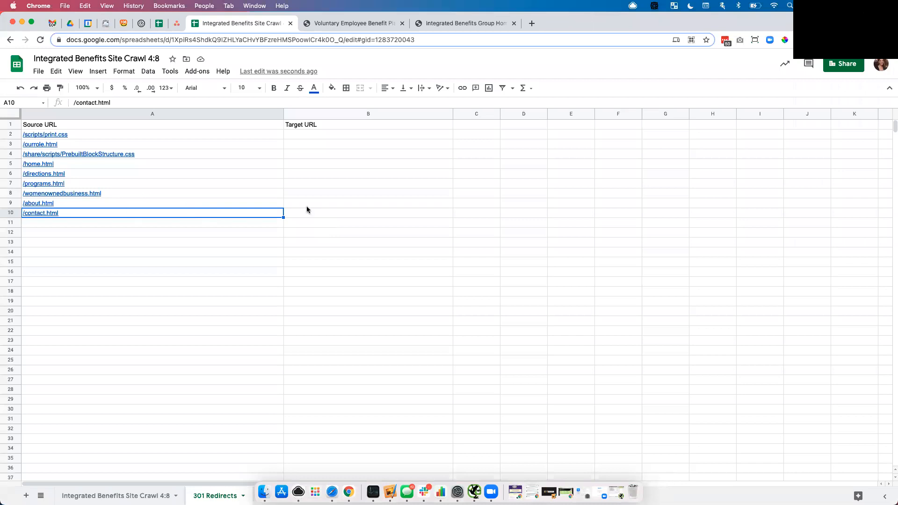
{"action": "left_click", "coordinate": [333, 215]}
{"action": "key", "text": "super+v"}
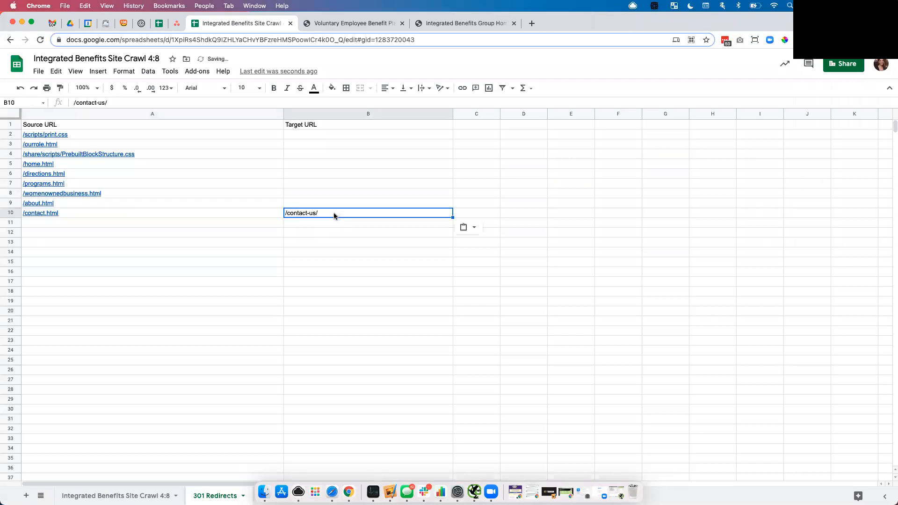
Step: Delete the header row containing Source URL and Target URL
{"action": "left_click", "coordinate": [299, 204]}
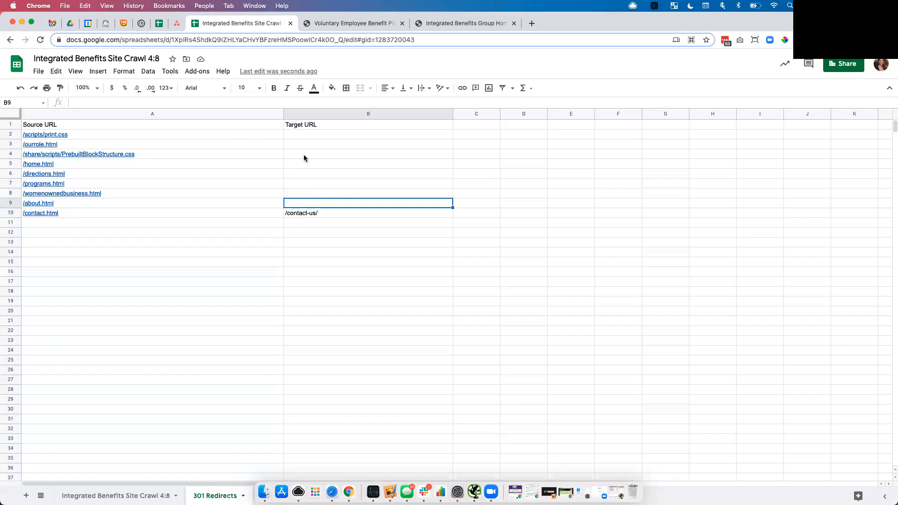
{"action": "left_click", "coordinate": [8, 123]}
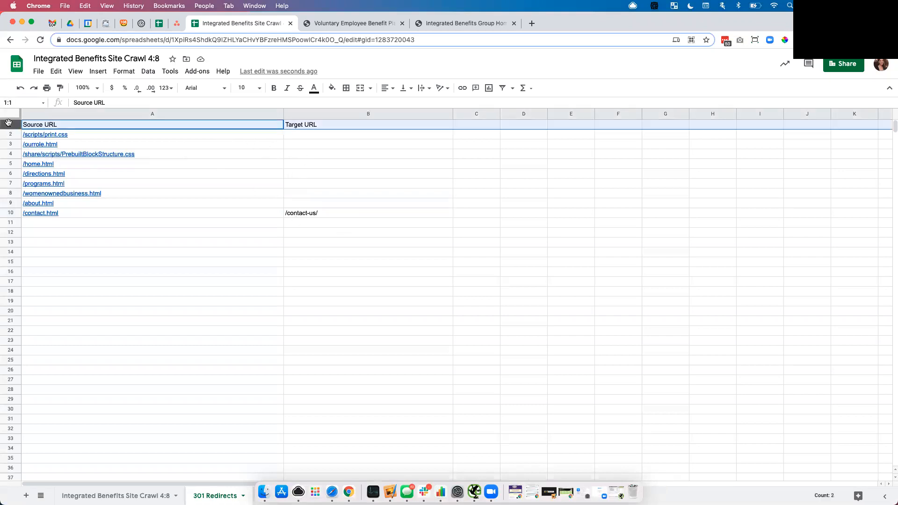
{"action": "key", "text": "super+alt+minus"}
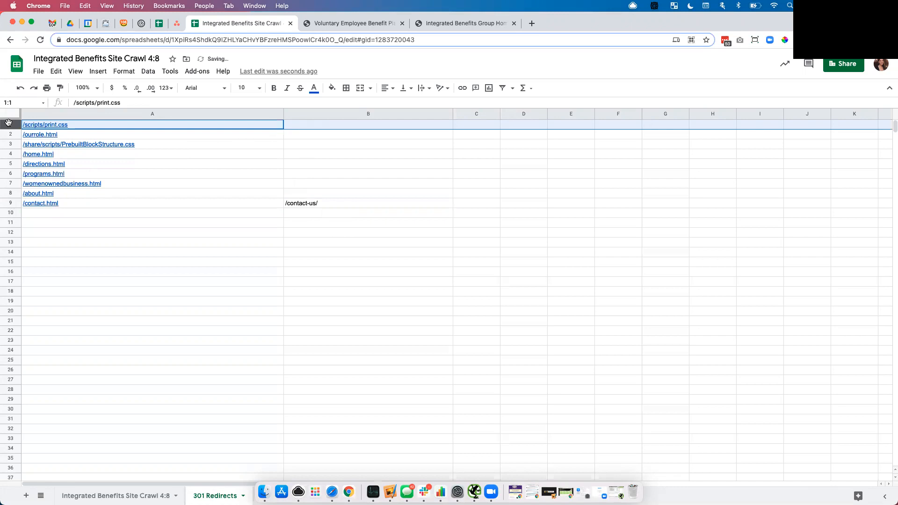
Step: Download the 301 Redirects sheet as a comma-separated values file to the Desktop
{"action": "left_click", "coordinate": [194, 194]}
{"action": "left_click", "coordinate": [38, 72]}
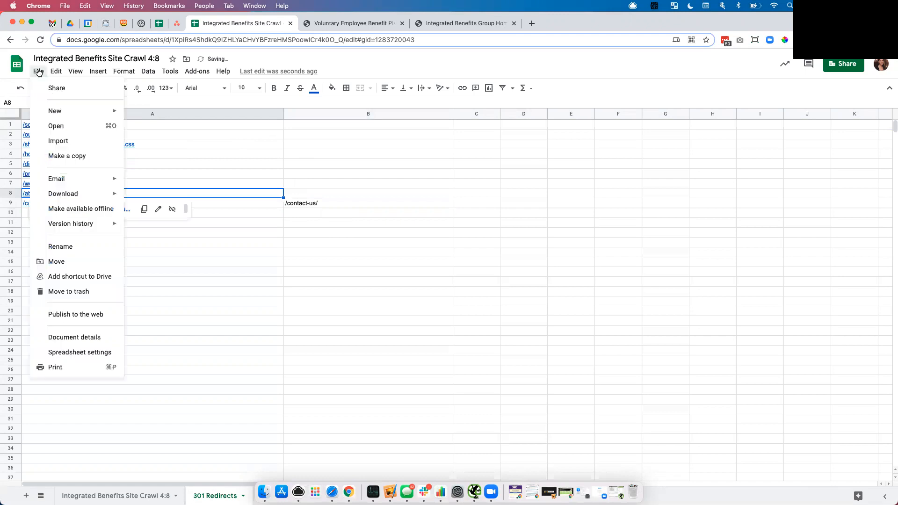
{"action": "mouse_move", "coordinate": [77, 195]}
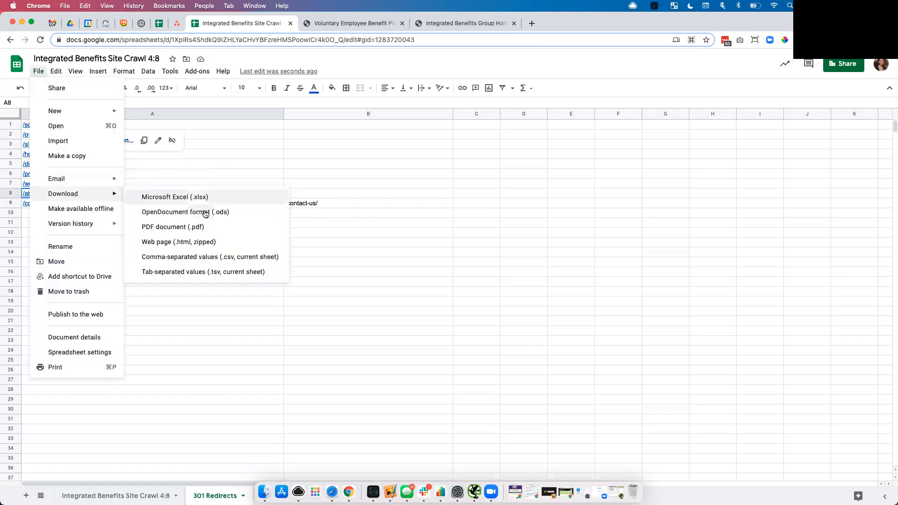
{"action": "left_click", "coordinate": [202, 258]}
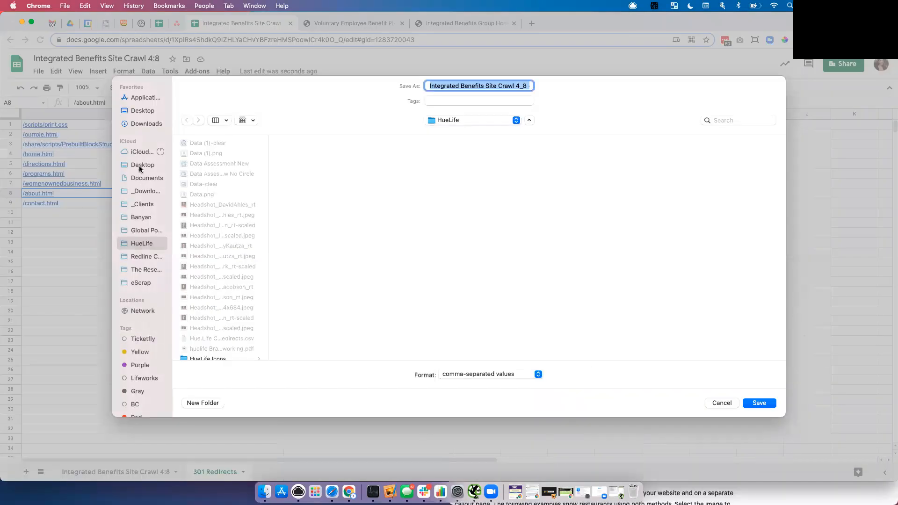
{"action": "left_click", "coordinate": [139, 165]}
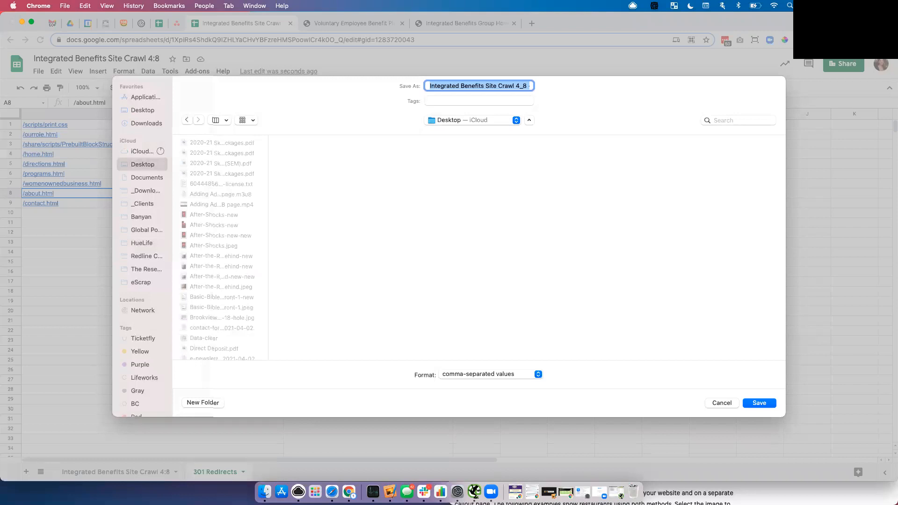
{"action": "key", "text": "Return"}
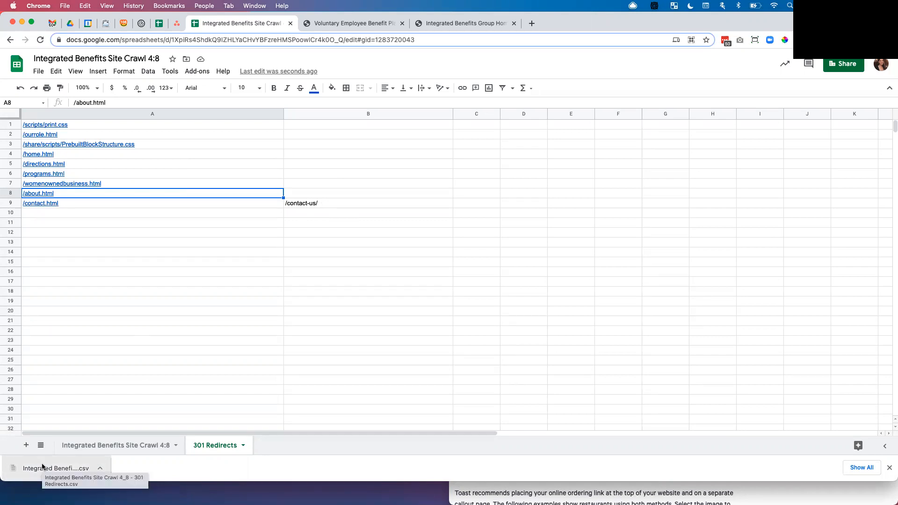
Step: Open the Plugins page in the new development site's WordPress dashboard
{"action": "left_click", "coordinate": [316, 27]}
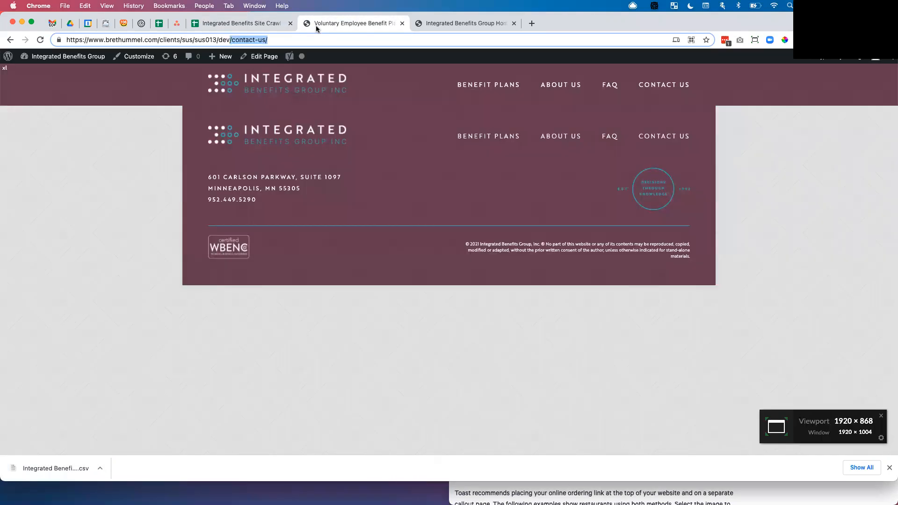
{"action": "left_click", "coordinate": [35, 57]}
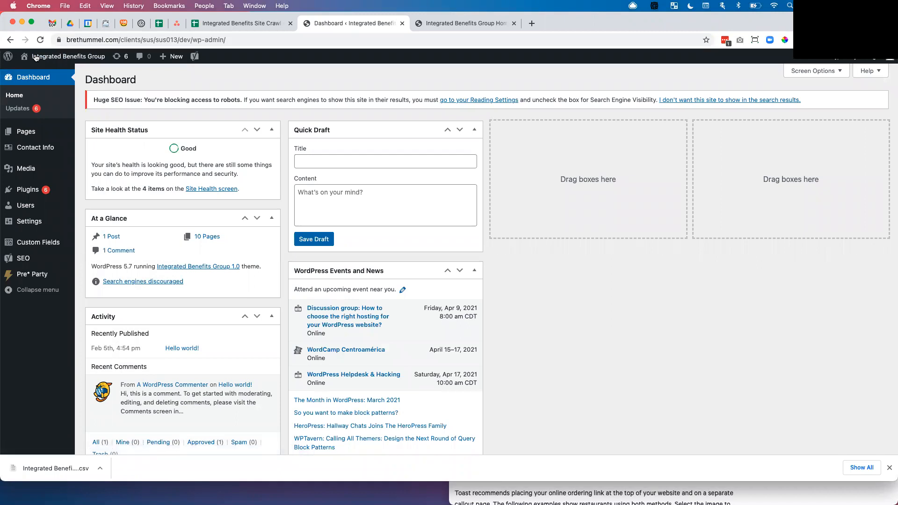
{"action": "left_click", "coordinate": [39, 191]}
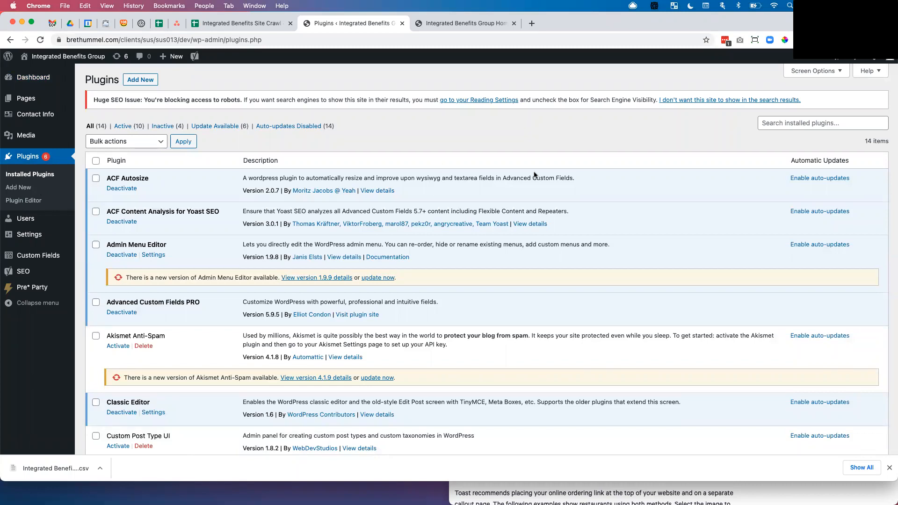
Step: Search the plugin directory for redirection plugins
{"action": "left_click", "coordinate": [140, 82]}
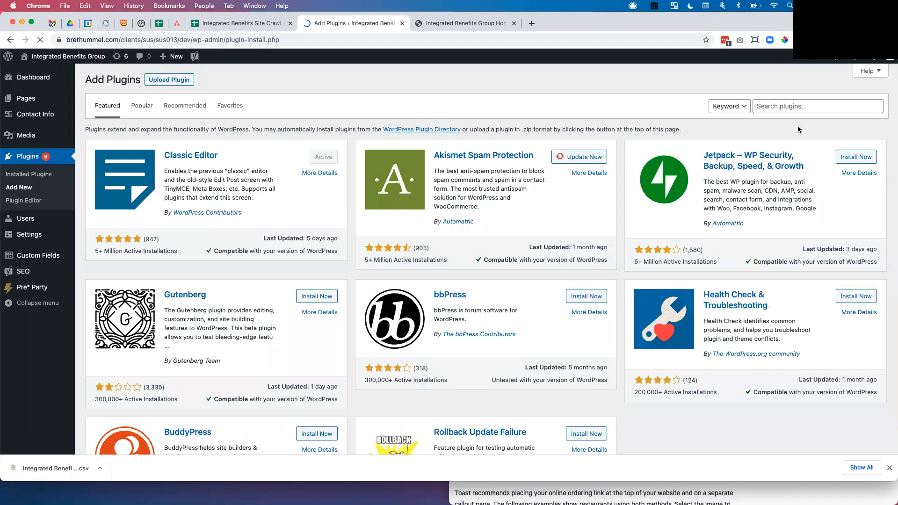
{"action": "left_click", "coordinate": [801, 107]}
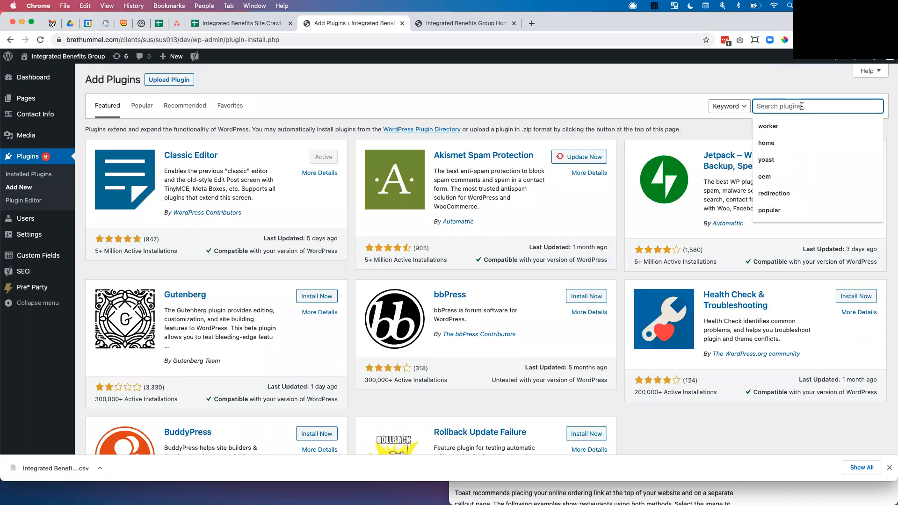
{"action": "type", "text": "redirection"}
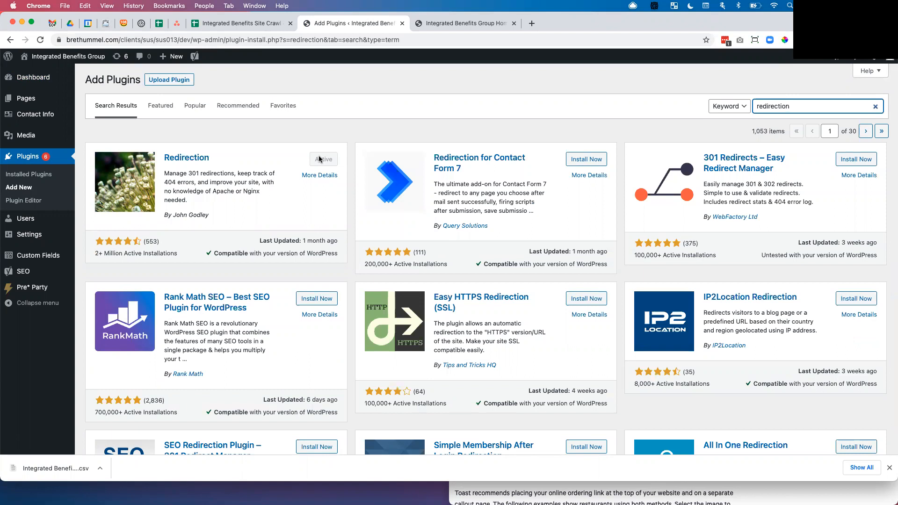
Step: Open the Redirection plugin's settings page
{"action": "mouse_move", "coordinate": [26, 259]}
{"action": "mouse_move", "coordinate": [17, 237]}
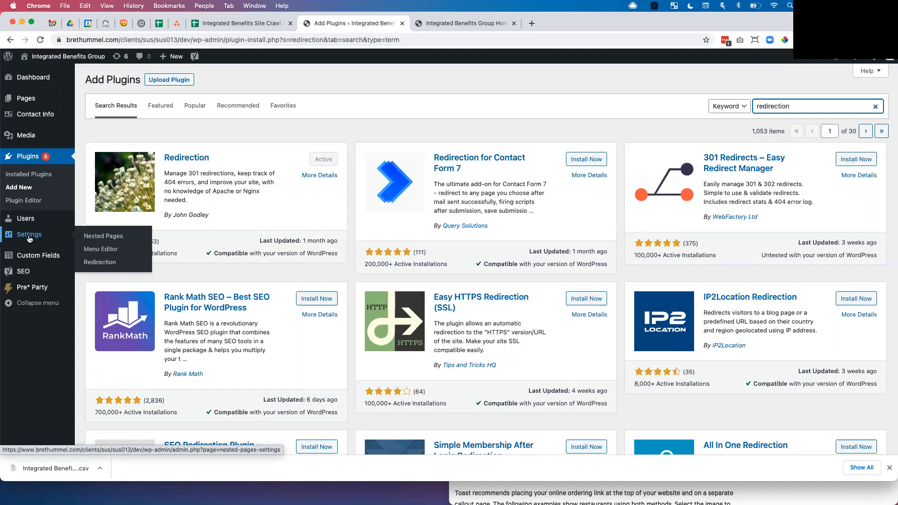
{"action": "left_click", "coordinate": [103, 263]}
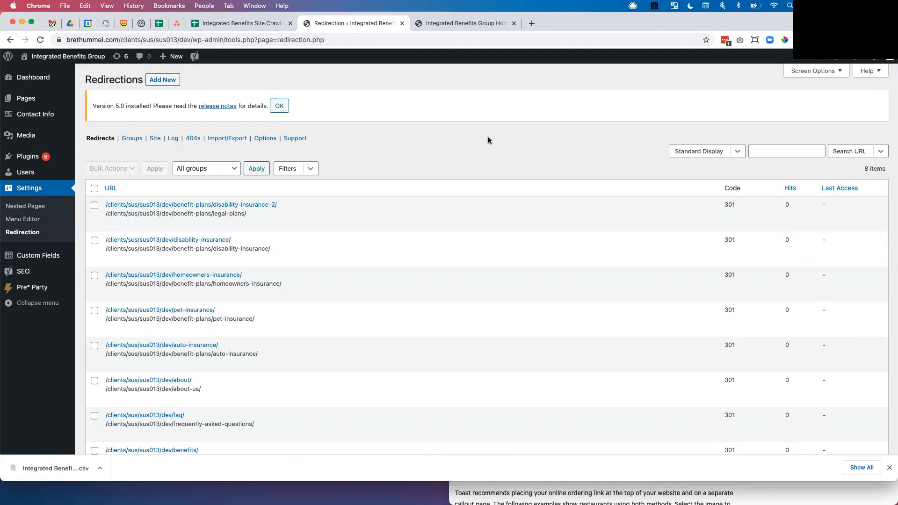
{"action": "left_click", "coordinate": [105, 27]}
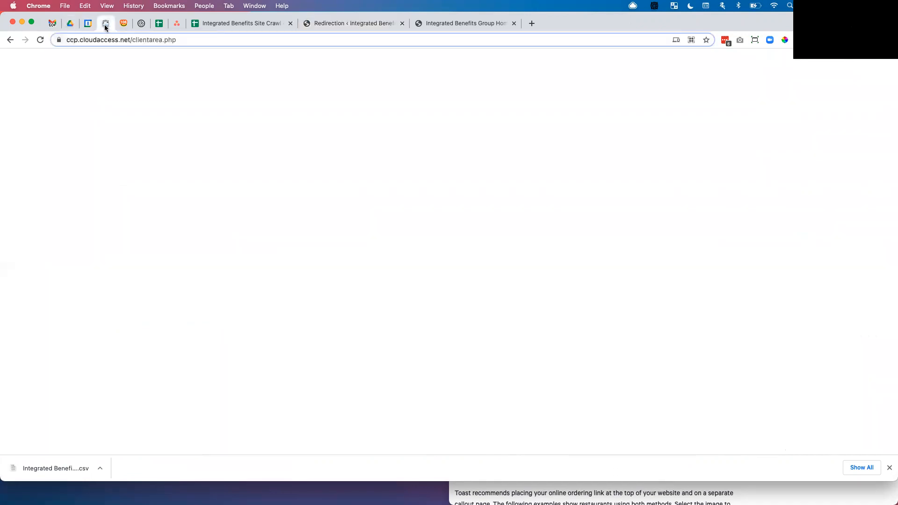
{"action": "left_click", "coordinate": [332, 21]}
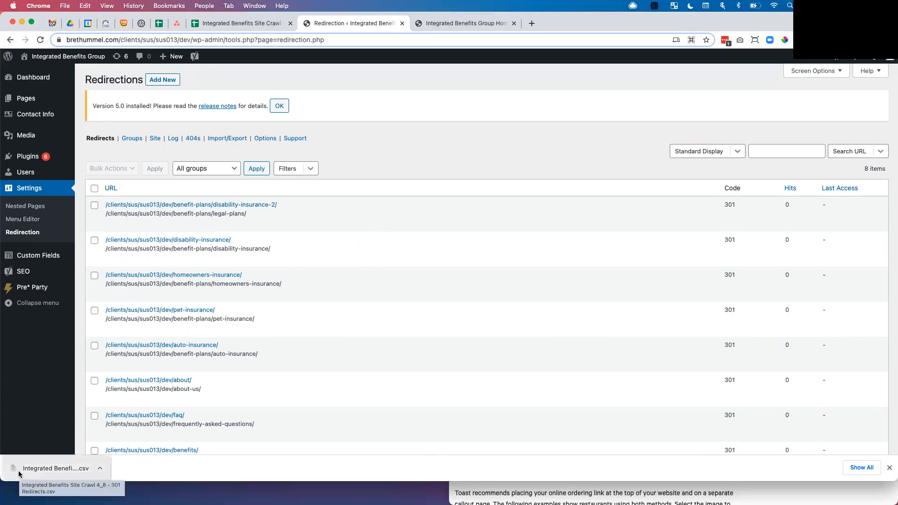
{"action": "left_click", "coordinate": [216, 139]}
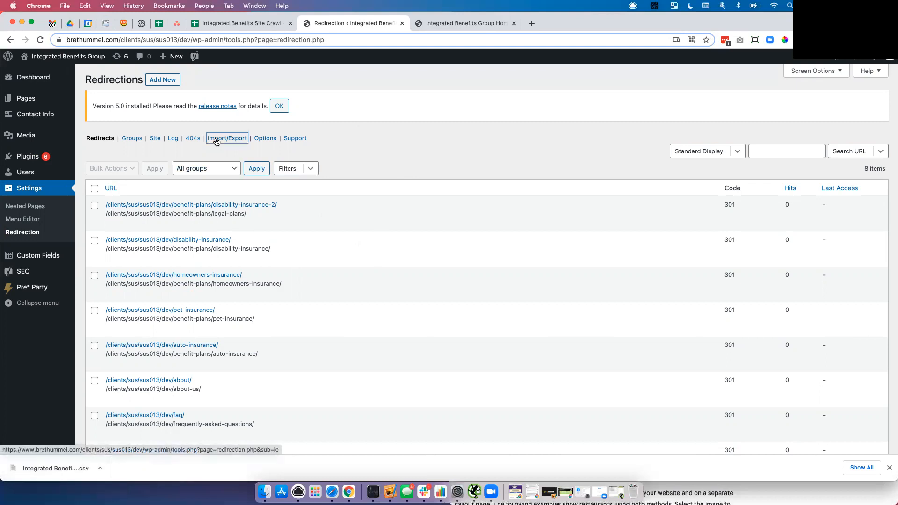
{"action": "left_click_drag", "start_coordinate": [47, 468], "coordinate": [484, 223]}
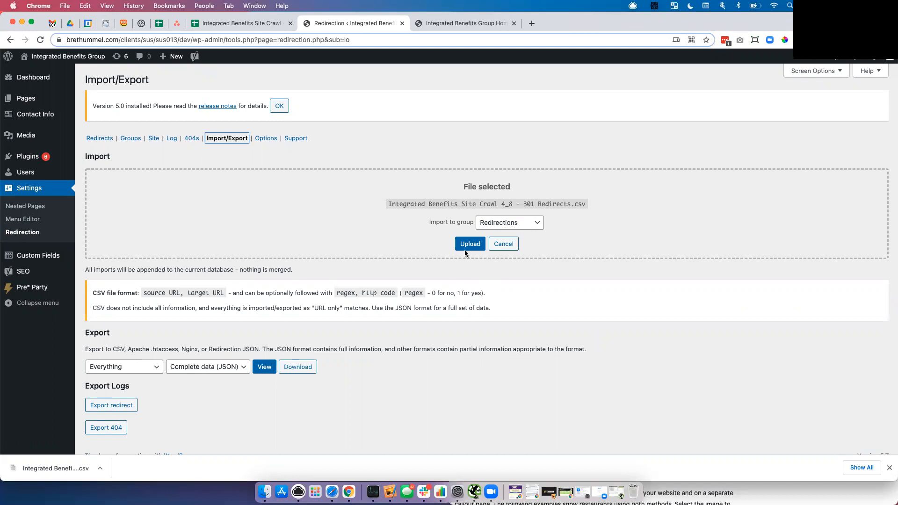
{"action": "left_click", "coordinate": [502, 244]}
Step: Check the existing redirect for the disability-insurance-2 URL in the Redirects list
{"action": "left_click", "coordinate": [88, 140]}
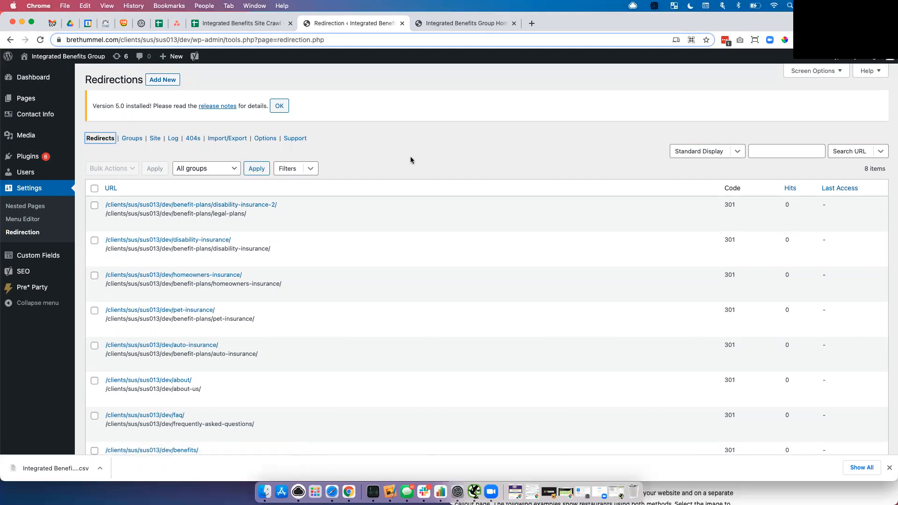
{"action": "mouse_move", "coordinate": [128, 208]}
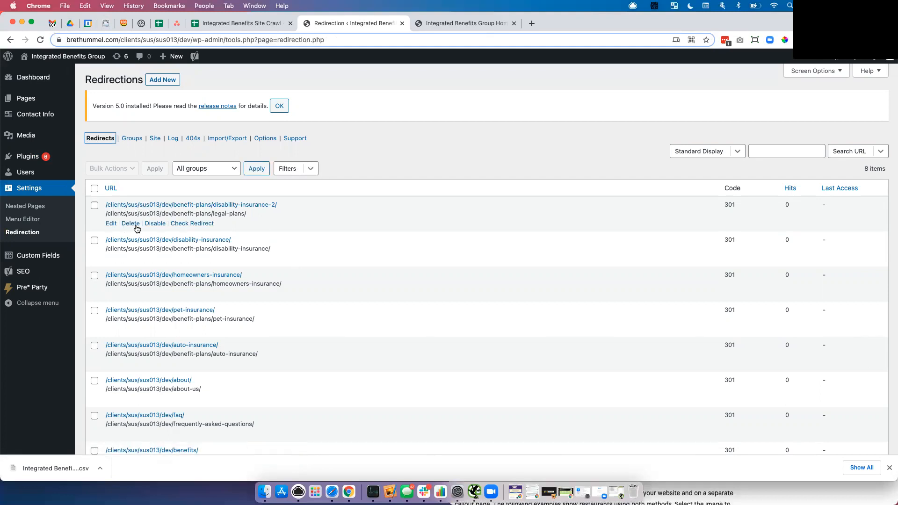
{"action": "left_click", "coordinate": [192, 223]}
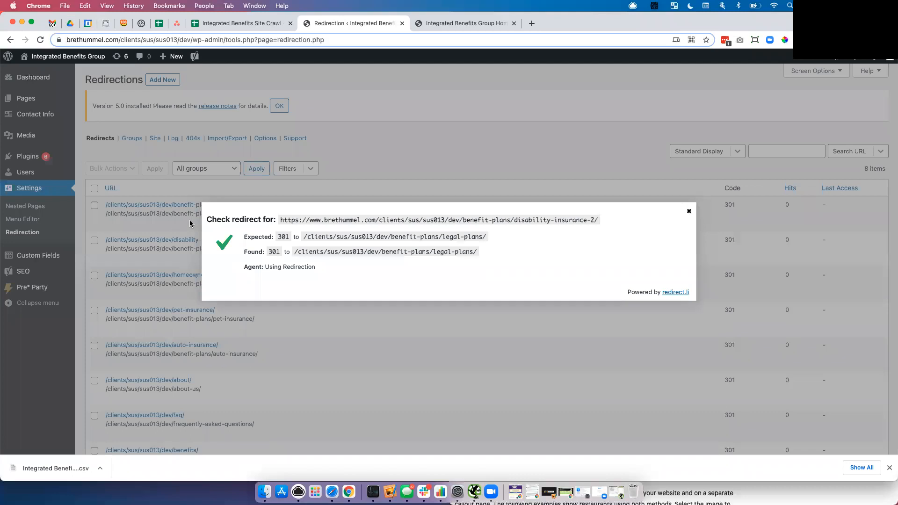
{"action": "left_click", "coordinate": [686, 216]}
Step: Review the list of existing redirects and open the 404 errors log
{"action": "scroll", "coordinate": [362, 300], "scroll_direction": "down", "scroll_amount": 5}
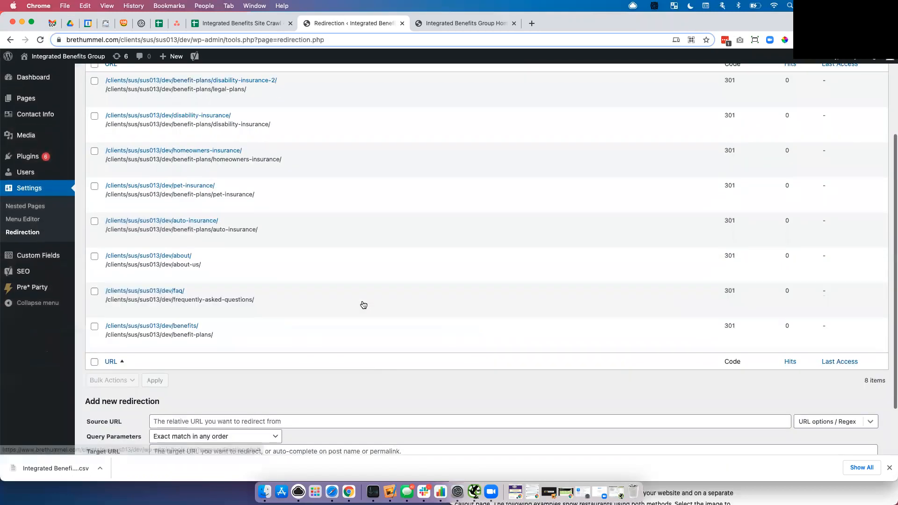
{"action": "scroll", "coordinate": [363, 305], "scroll_direction": "up", "scroll_amount": 5}
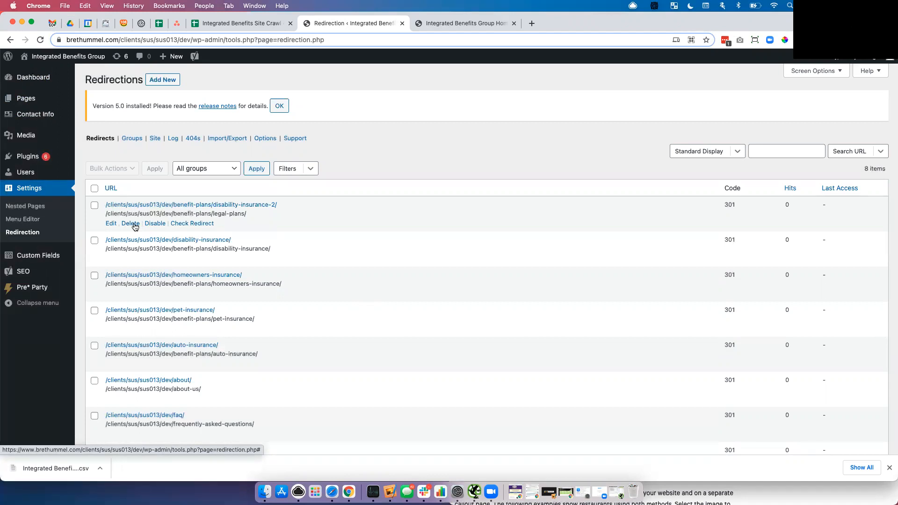
{"action": "left_click", "coordinate": [193, 138]}
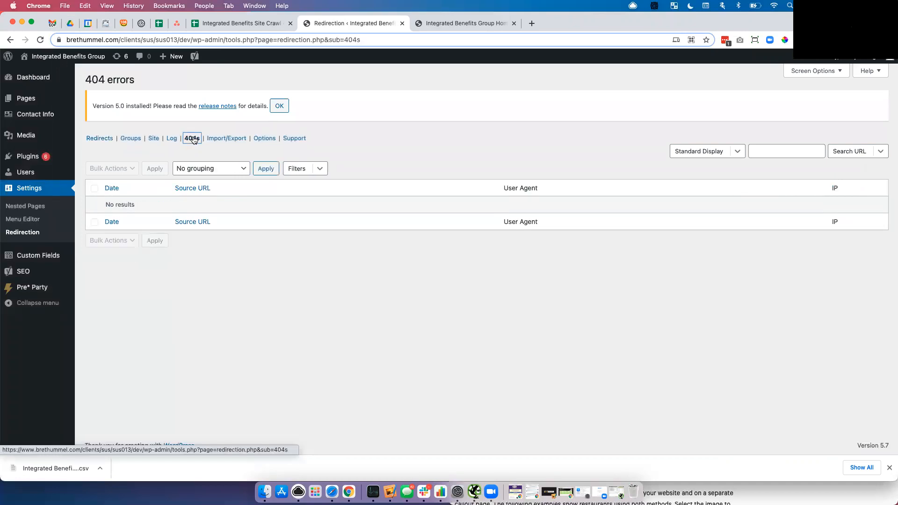